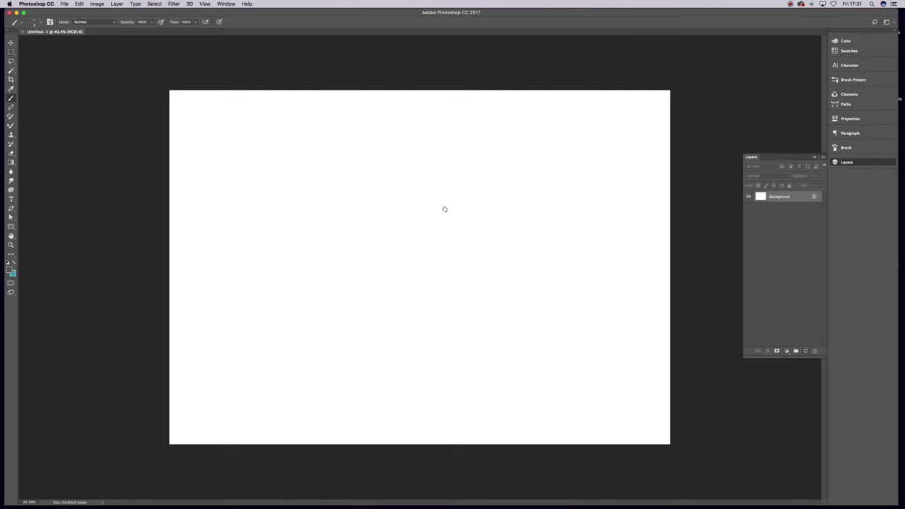
Add a new layer, reset colours to black and white, and set a brush to 25% opacity.
{"action": "key", "text": "d"}
{"action": "left_click", "coordinate": [39, 22]}
{"action": "double_click", "coordinate": [43, 120]}
{"action": "key", "text": "2"}
{"action": "key", "text": "5"}
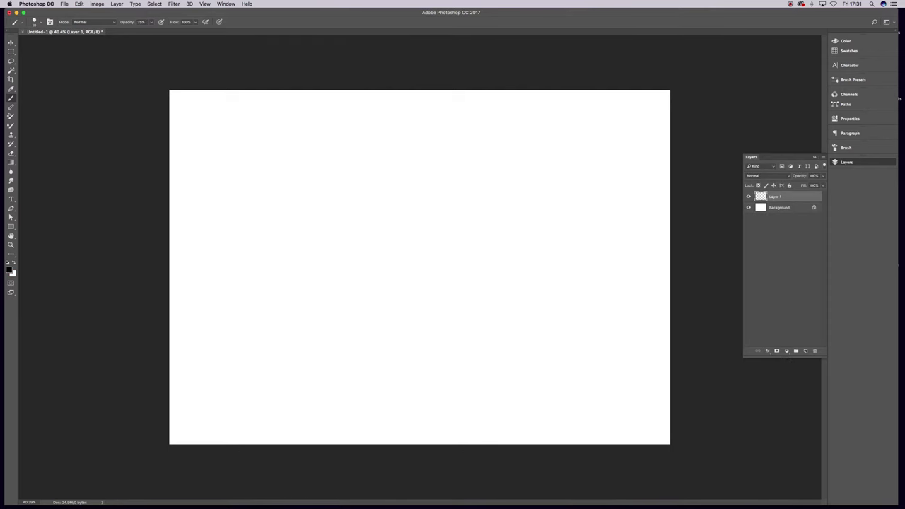
Sketch the pointed opening, the curving cave walls and the pool at its base.
{"action": "left_click_drag", "start_coordinate": [460, 189], "coordinate": [437, 267]}
{"action": "left_click_drag", "start_coordinate": [493, 145], "coordinate": [559, 297]}
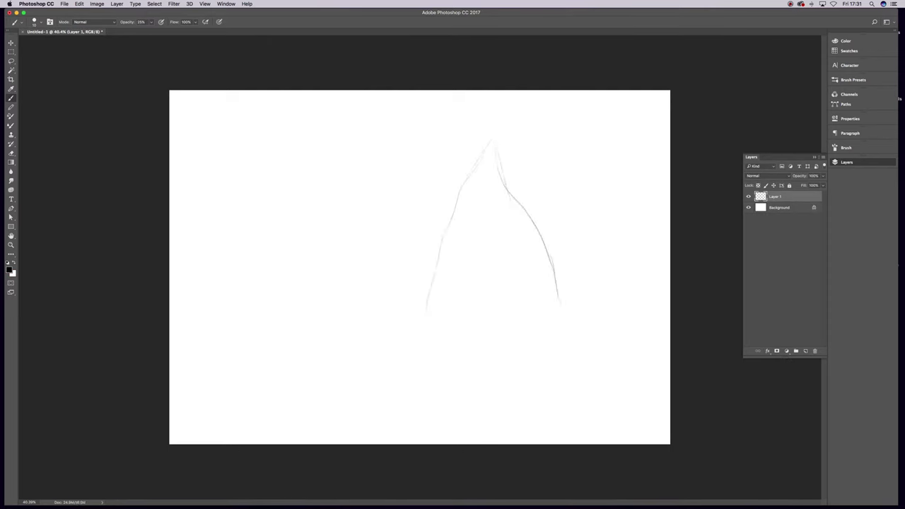
{"action": "mouse_move", "coordinate": [386, 94]}
{"action": "left_mouse_down"}
{"action": "mouse_move", "coordinate": [438, 444]}
{"action": "mouse_move", "coordinate": [318, 204]}
{"action": "left_mouse_up"}
{"action": "left_click_drag", "start_coordinate": [581, 92], "coordinate": [669, 154]}
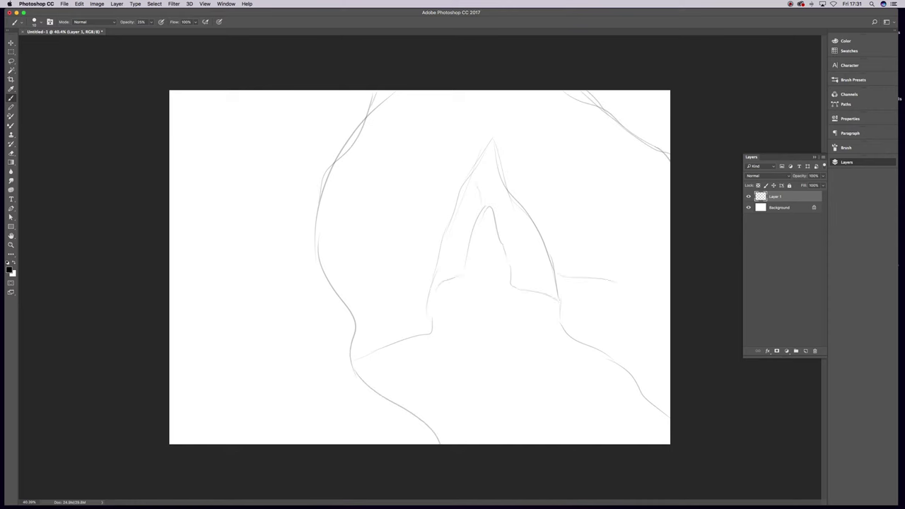
{"action": "left_click_drag", "start_coordinate": [442, 323], "coordinate": [559, 320]}
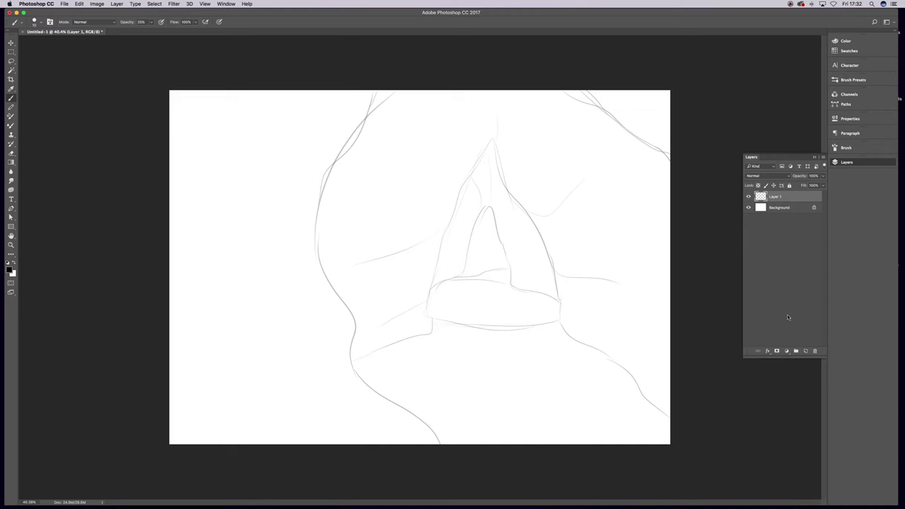
{"action": "key", "text": "super+z"}
On a new layer, paint the left wall and top-right corner in muted purple at full opacity.
{"action": "left_click", "coordinate": [9, 270]}
{"action": "left_click", "coordinate": [786, 239]}
{"action": "key", "text": "super+shift+alt+n"}
{"action": "key", "text": "0"}
{"action": "mouse_move", "coordinate": [390, 75]}
{"action": "left_mouse_down"}
{"action": "mouse_move", "coordinate": [319, 182]}
{"action": "mouse_move", "coordinate": [354, 331]}
{"action": "mouse_move", "coordinate": [465, 448]}
{"action": "mouse_move", "coordinate": [182, 438]}
{"action": "mouse_move", "coordinate": [313, 174]}
{"action": "mouse_move", "coordinate": [387, 108]}
{"action": "mouse_move", "coordinate": [275, 137]}
{"action": "mouse_move", "coordinate": [166, 240]}
{"action": "mouse_move", "coordinate": [451, 92]}
{"action": "left_mouse_up"}
{"action": "mouse_move", "coordinate": [566, 92]}
{"action": "left_mouse_down"}
{"action": "mouse_move", "coordinate": [661, 148]}
{"action": "mouse_move", "coordinate": [615, 99]}
{"action": "left_mouse_up"}
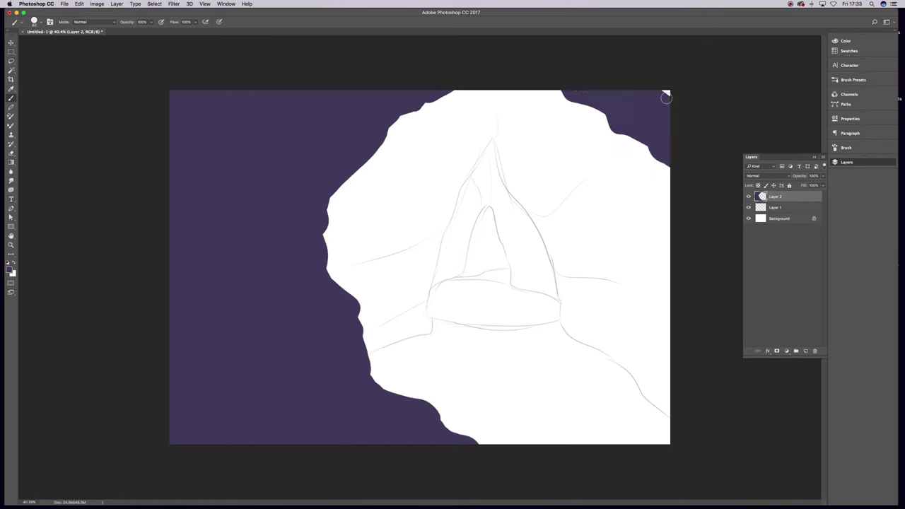
On new layers beneath the wall, paint the dark purple cave interior and the opening's base.
{"action": "key", "text": "super+shift+alt+n"}
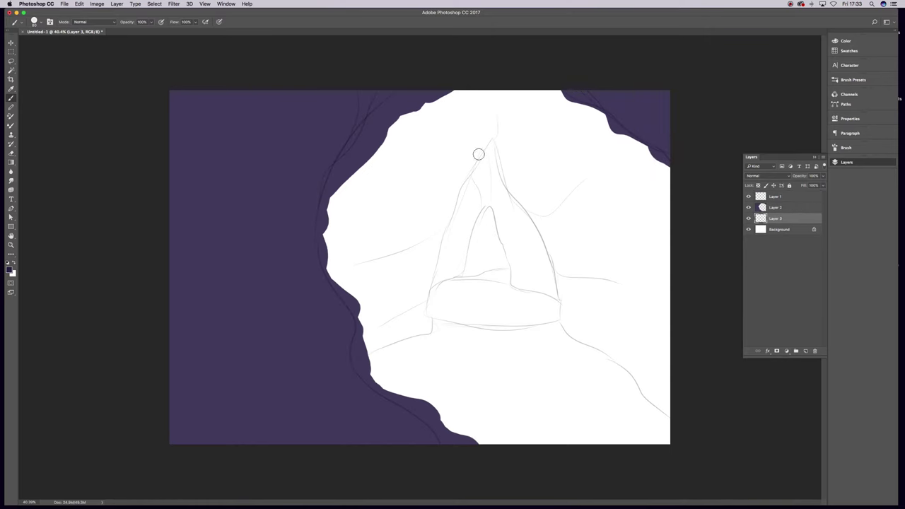
{"action": "left_click_drag", "start_coordinate": [488, 126], "coordinate": [669, 417]}
{"action": "mouse_move", "coordinate": [490, 136]}
{"action": "left_mouse_down"}
{"action": "mouse_move", "coordinate": [367, 346]}
{"action": "mouse_move", "coordinate": [418, 261]}
{"action": "mouse_move", "coordinate": [372, 339]}
{"action": "mouse_move", "coordinate": [478, 94]}
{"action": "mouse_move", "coordinate": [424, 125]}
{"action": "mouse_move", "coordinate": [587, 316]}
{"action": "mouse_move", "coordinate": [532, 106]}
{"action": "left_mouse_up"}
{"action": "key", "text": "ctrl+z"}
{"action": "left_click", "coordinate": [782, 229]}
{"action": "left_click", "coordinate": [806, 351]}
{"action": "left_click_drag", "start_coordinate": [436, 322], "coordinate": [566, 322]}
{"action": "mouse_move", "coordinate": [425, 340]}
{"action": "left_mouse_down"}
{"action": "mouse_move", "coordinate": [665, 416]}
{"action": "mouse_move", "coordinate": [375, 367]}
{"action": "left_mouse_up"}
On another new layer, paint the opening's inside in darker purple, leaving a thin light sliver.
{"action": "left_click", "coordinate": [778, 241]}
{"action": "left_click", "coordinate": [806, 350]}
{"action": "left_click", "coordinate": [10, 270]}
{"action": "left_click", "coordinate": [788, 238]}
{"action": "mouse_move", "coordinate": [486, 203]}
{"action": "left_mouse_down"}
{"action": "mouse_move", "coordinate": [557, 296]}
{"action": "mouse_move", "coordinate": [436, 290]}
{"action": "mouse_move", "coordinate": [496, 279]}
{"action": "mouse_move", "coordinate": [480, 217]}
{"action": "mouse_move", "coordinate": [538, 283]}
{"action": "left_mouse_up"}
{"action": "left_click_drag", "start_coordinate": [490, 152], "coordinate": [498, 239]}
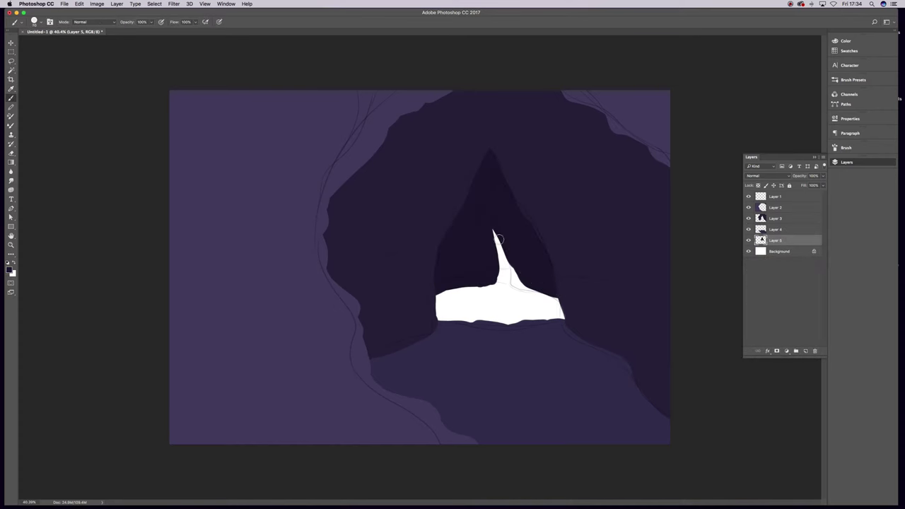
Add a new layer for the light sliver and pick a pale lavender colour.
{"action": "key", "text": "ctrl+shift+alt+n"}
{"action": "left_click", "coordinate": [10, 269]}
{"action": "left_click", "coordinate": [786, 240]}
{"action": "mouse_move", "coordinate": [494, 234]}
{"action": "left_mouse_down"}
{"action": "mouse_move", "coordinate": [513, 283]}
{"action": "mouse_move", "coordinate": [547, 304]}
{"action": "mouse_move", "coordinate": [479, 297]}
{"action": "left_mouse_up"}
{"action": "left_click", "coordinate": [10, 270]}
{"action": "key", "text": "Return"}
{"action": "key", "text": "b"}
Delete the sketch layer and extend the lavender sliver in the opening.
{"action": "left_click", "coordinate": [776, 196]}
{"action": "key", "text": "Delete"}
{"action": "left_click", "coordinate": [776, 240]}
{"action": "key", "text": "e"}
{"action": "mouse_move", "coordinate": [495, 228]}
{"action": "left_mouse_down"}
{"action": "mouse_move", "coordinate": [502, 286]}
{"action": "mouse_move", "coordinate": [518, 285]}
{"action": "left_mouse_up"}
{"action": "left_click", "coordinate": [10, 269]}
{"action": "left_click", "coordinate": [510, 263]}
{"action": "key", "text": "Return"}
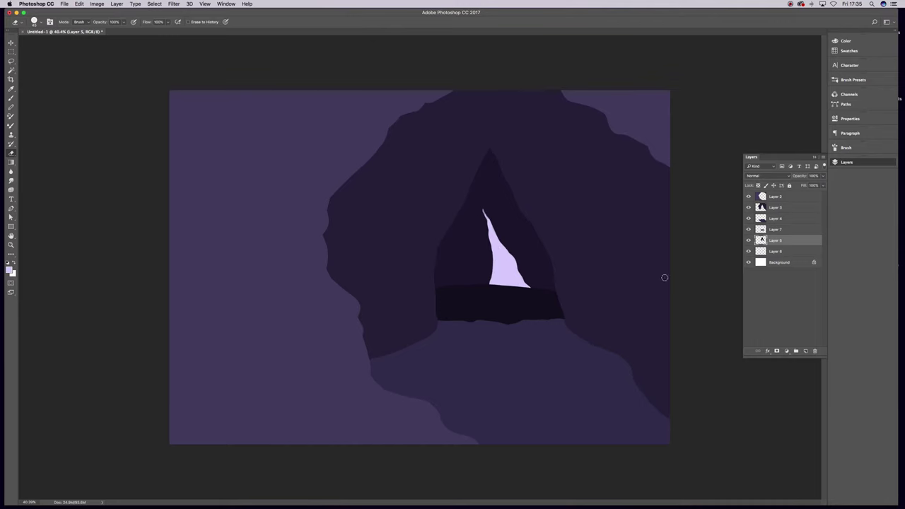
Check the floor layer, then select the cave wall layer and open its options to create a clipping mask.
{"action": "left_click", "coordinate": [749, 218]}
{"action": "left_click", "coordinate": [776, 208]}
{"action": "right_click", "coordinate": [780, 199]}
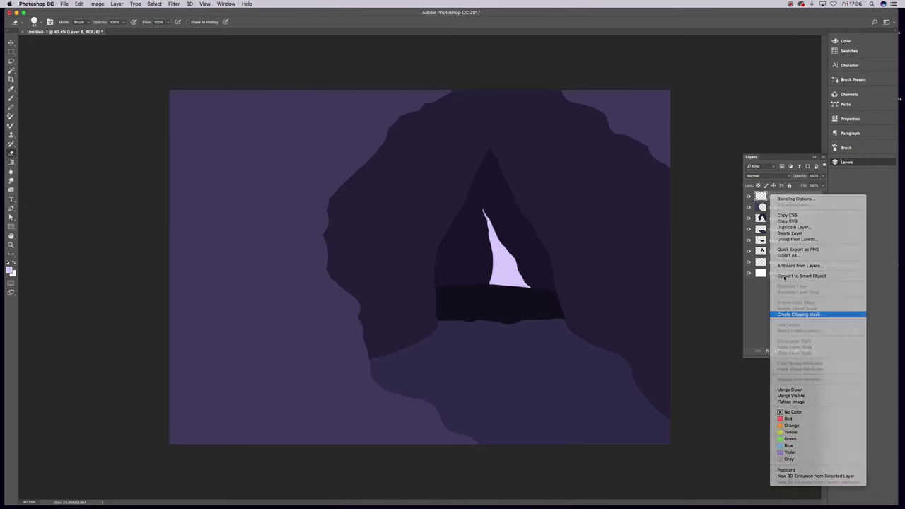
Darken the left wall with three dark gradients and choose a small hard round brush.
{"action": "left_click_drag", "start_coordinate": [178, 262], "coordinate": [304, 263]}
{"action": "left_click_drag", "start_coordinate": [201, 446], "coordinate": [201, 147]}
{"action": "left_click_drag", "start_coordinate": [180, 71], "coordinate": [177, 122]}
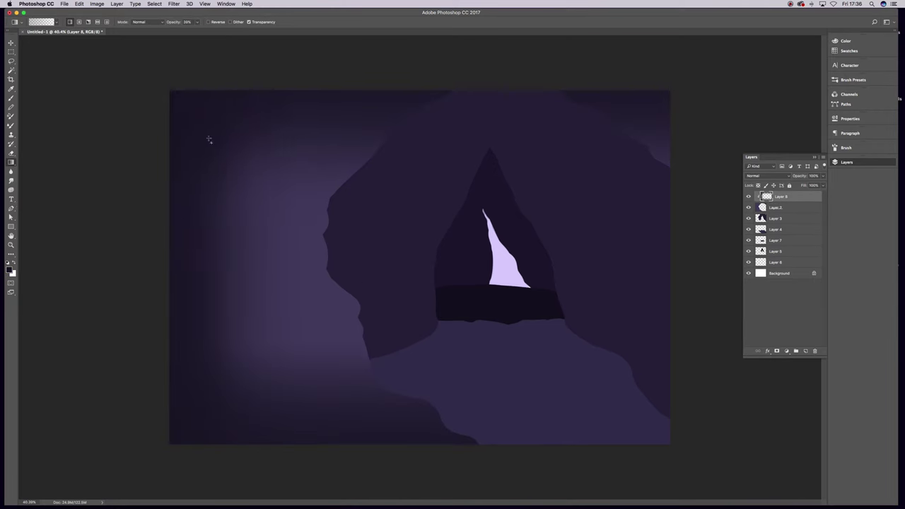
{"action": "left_click", "coordinate": [10, 98]}
{"action": "left_click", "coordinate": [34, 22]}
{"action": "scroll", "coordinate": [53, 177], "scroll_direction": "down", "scroll_amount": 1}
{"action": "key", "text": "Escape"}
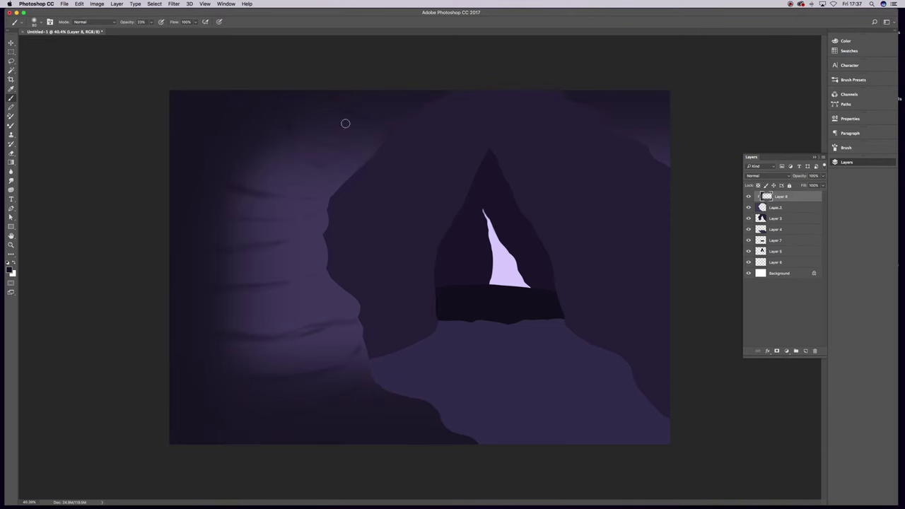
{"action": "left_click", "coordinate": [34, 21]}
{"action": "double_click", "coordinate": [52, 113]}
Soften the wall's dark shading into rock folds with the Eraser at 33% opacity.
{"action": "key", "text": "e"}
{"action": "left_click_drag", "start_coordinate": [123, 22], "coordinate": [101, 32]}
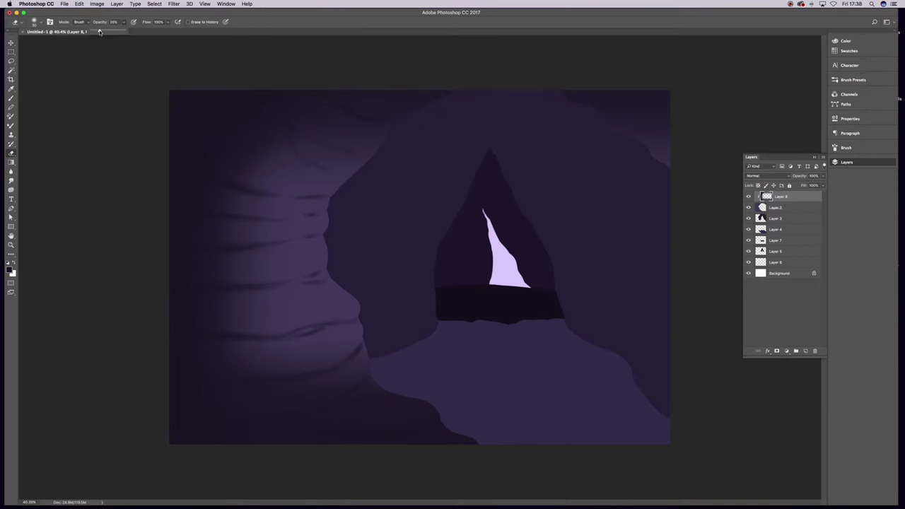
{"action": "mouse_move", "coordinate": [382, 154]}
{"action": "left_mouse_down"}
{"action": "mouse_move", "coordinate": [366, 333]}
{"action": "mouse_move", "coordinate": [352, 236]}
{"action": "left_mouse_up"}
{"action": "left_click_drag", "start_coordinate": [351, 121], "coordinate": [350, 212]}
{"action": "mouse_move", "coordinate": [253, 358]}
{"action": "left_mouse_down"}
{"action": "mouse_move", "coordinate": [356, 396]}
{"action": "mouse_move", "coordinate": [233, 362]}
{"action": "left_mouse_up"}
{"action": "key", "text": "bracketright"}
{"action": "key", "text": "bracketright"}
{"action": "key", "text": "bracketright"}
Lay a lighter purple gradient glow over the left rock on a new clipped layer.
{"action": "left_click", "coordinate": [9, 269]}
{"action": "left_click", "coordinate": [658, 260]}
{"action": "key", "text": "Return"}
{"action": "key", "text": "ctrl+alt+shift+n"}
{"action": "key", "text": "ctrl+alt+g"}
{"action": "key", "text": "g"}
{"action": "left_click_drag", "start_coordinate": [418, 93], "coordinate": [452, 414]}
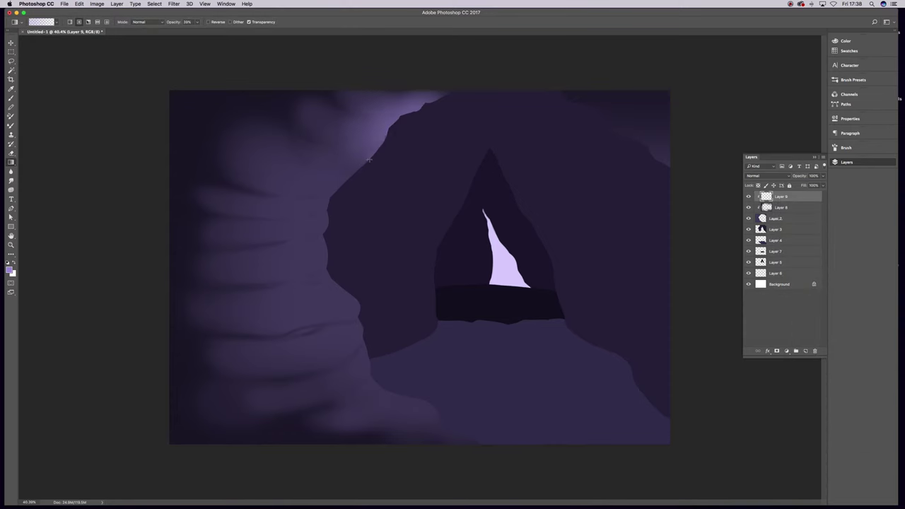
On another clipped layer, paint a light highlight along the cave edge and sample a new highlight colour.
{"action": "key", "text": "b"}
{"action": "key", "text": "ctrl+alt+shift+n"}
{"action": "key", "text": "ctrl+alt+g"}
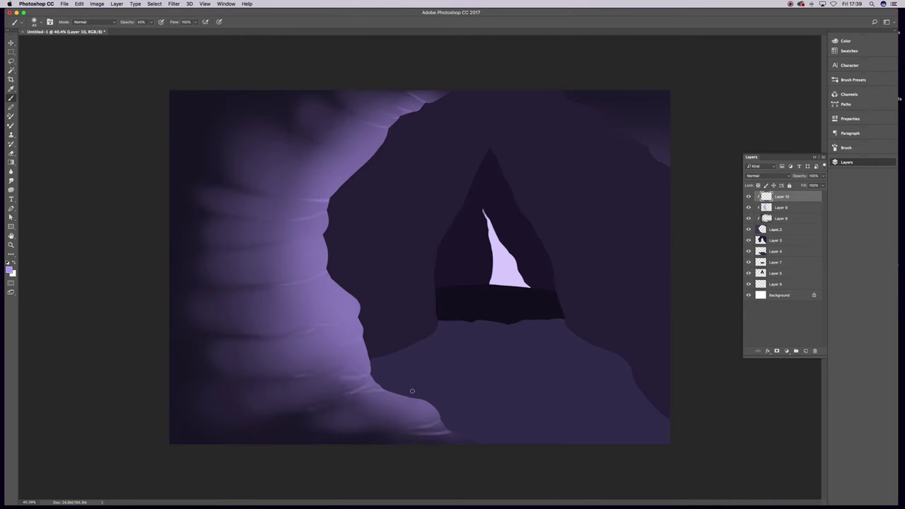
{"action": "left_click_drag", "start_coordinate": [448, 93], "coordinate": [475, 441]}
{"action": "key", "text": "i"}
{"action": "left_click", "coordinate": [10, 270]}
{"action": "key", "text": "Return"}
{"action": "key", "text": "b"}
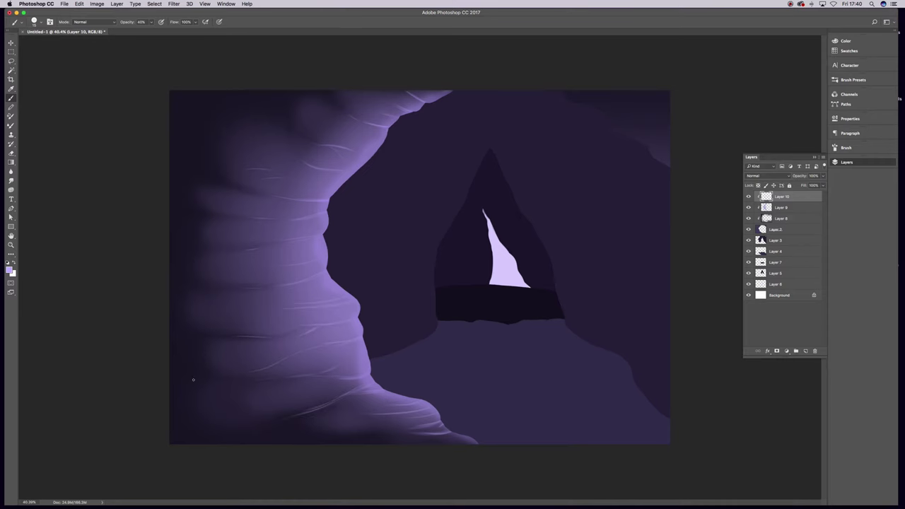
Zoom out to view the whole painting and select Layer 8 to change its blend mode.
{"action": "key", "text": "z"}
{"action": "left_click_drag", "start_coordinate": [78, 257], "coordinate": [43, 258]}
{"action": "left_click", "coordinate": [781, 219]}
{"action": "left_click", "coordinate": [768, 176]}
Set Layer 8 to Multiply and add a dark Multiply gradient over the wall's left side.
{"action": "left_click", "coordinate": [761, 205]}
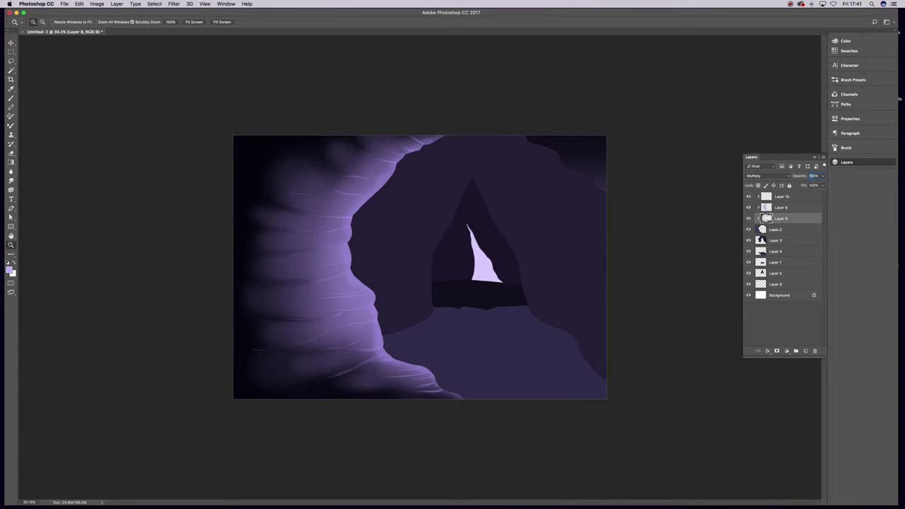
{"action": "left_click", "coordinate": [779, 208]}
{"action": "key", "text": "e"}
{"action": "left_click", "coordinate": [11, 271]}
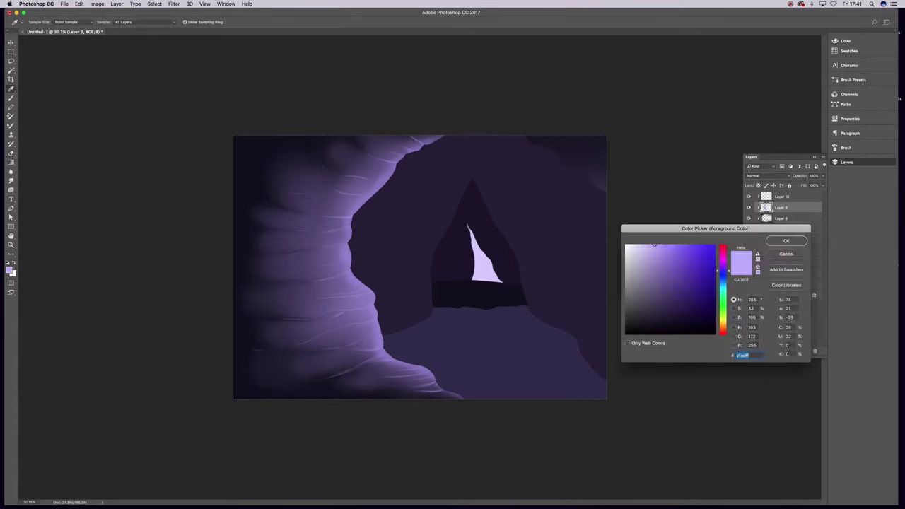
{"action": "key", "text": "Return"}
{"action": "key", "text": "ctrl+shift+n"}
{"action": "key", "text": "ctrl+shift+n"}
{"action": "key", "text": "g"}
{"action": "left_click_drag", "start_coordinate": [240, 259], "coordinate": [285, 278]}
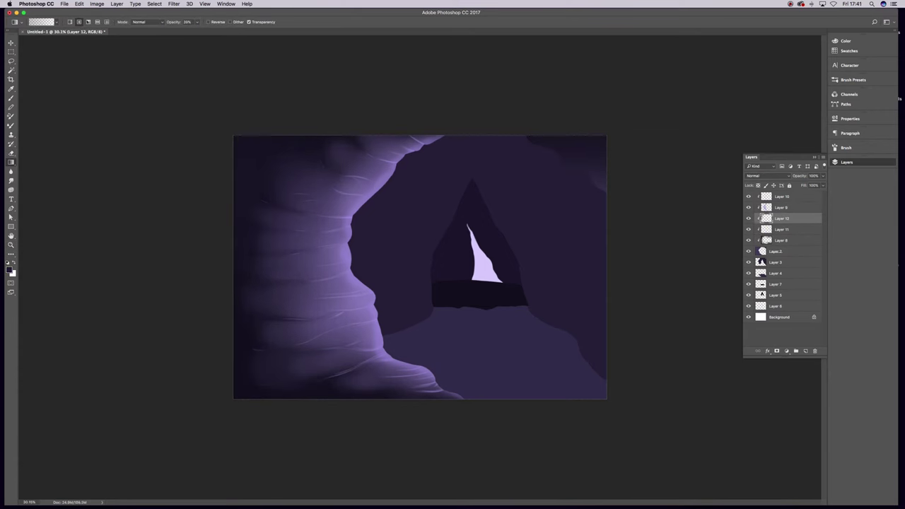
{"action": "left_click", "coordinate": [767, 175]}
{"action": "left_click", "coordinate": [755, 194]}
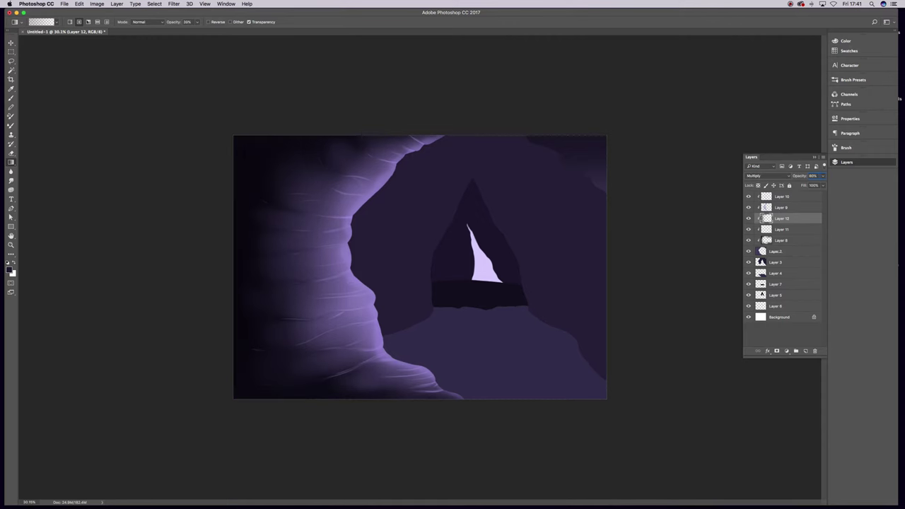
Give Layer 10 a stronger blend mode and paint a bright purple rim along the lower rock edge.
{"action": "left_click", "coordinate": [767, 176]}
{"action": "left_click", "coordinate": [764, 240]}
{"action": "left_click", "coordinate": [778, 196]}
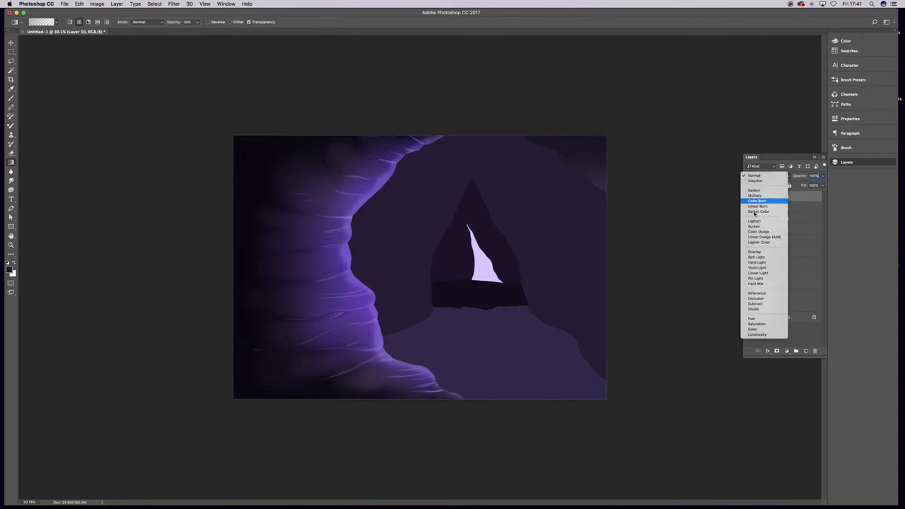
{"action": "left_click", "coordinate": [759, 176]}
{"action": "key", "text": "ctrl+shift+alt+n"}
{"action": "key", "text": "ctrl+shift+alt+n"}
{"action": "key", "text": "ctrl+alt+z"}
{"action": "key", "text": "b"}
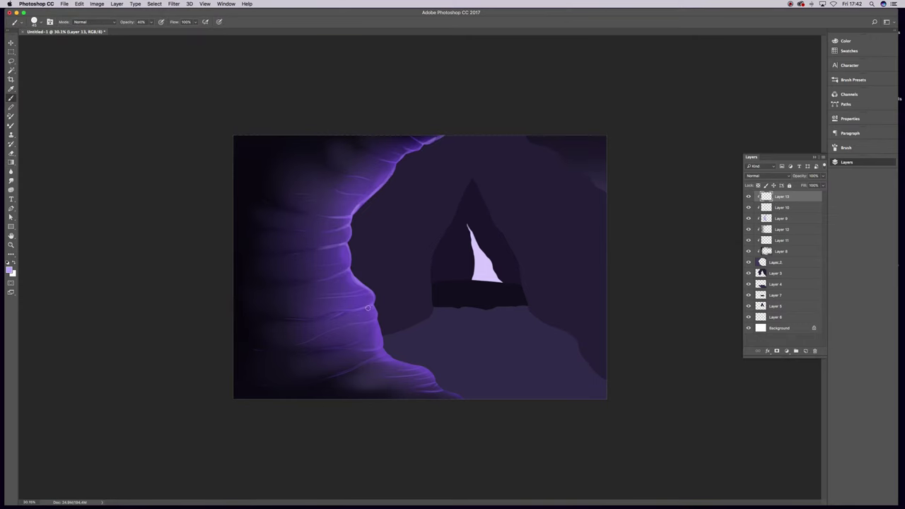
{"action": "left_click_drag", "start_coordinate": [407, 362], "coordinate": [382, 346]}
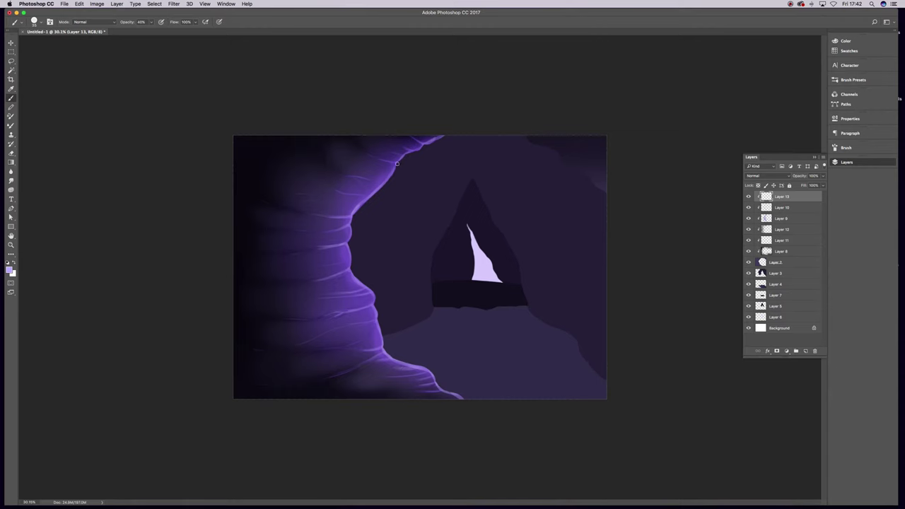
Paint pale rock highlights on Layer 14, move it below Layer 13 and set it to Overlay.
{"action": "key", "text": "ctrl+shift+alt+n"}
{"action": "left_click_drag", "start_coordinate": [354, 283], "coordinate": [290, 290]}
{"action": "left_click_drag", "start_coordinate": [339, 199], "coordinate": [290, 205]}
{"action": "left_click_drag", "start_coordinate": [390, 152], "coordinate": [333, 177]}
{"action": "left_click_drag", "start_coordinate": [778, 196], "coordinate": [778, 212]}
{"action": "key", "text": "shift+alt+o"}
Try a Gaussian Blur from the Filter menu, then cancel it.
{"action": "key", "text": "e"}
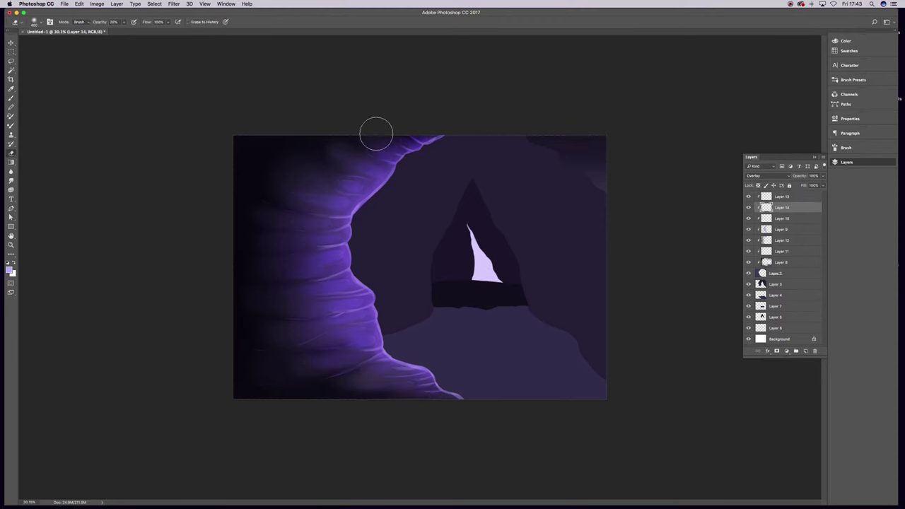
{"action": "scroll", "coordinate": [303, 279], "scroll_direction": "down", "scroll_amount": 2}
{"action": "key", "text": "b"}
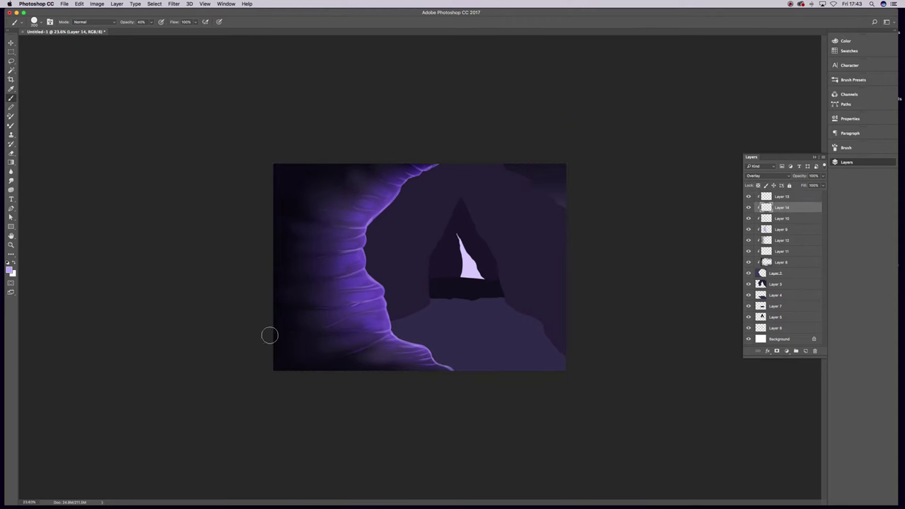
{"action": "left_click", "coordinate": [174, 4]}
{"action": "left_click", "coordinate": [279, 115]}
{"action": "key", "text": "Return"}
{"action": "left_click", "coordinate": [174, 4]}
{"action": "key", "text": "Escape"}
{"action": "scroll", "coordinate": [420, 267], "scroll_direction": "up", "scroll_amount": 2}
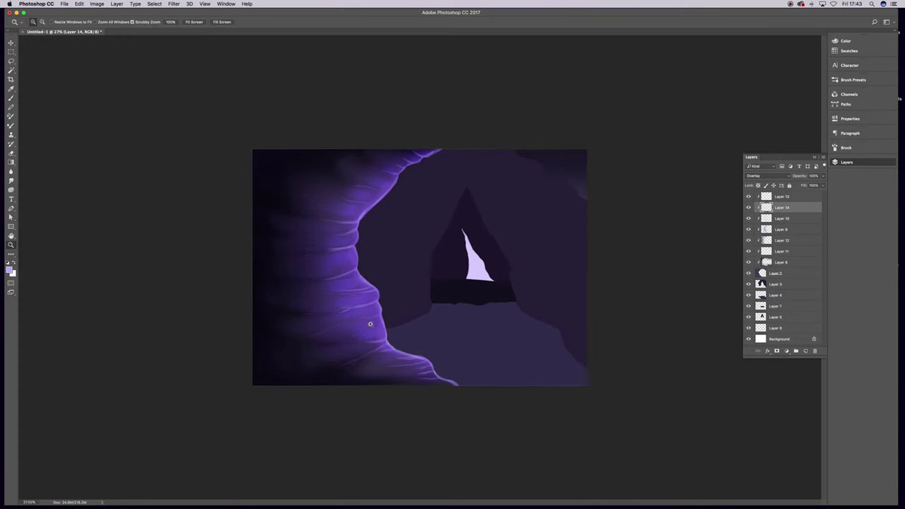
On Layer 9, add a soft purple glow along the top-left with a soft round brush at 18%.
{"action": "key", "text": "alt+bracketleft"}
{"action": "key", "text": "alt+bracketleft"}
{"action": "left_click", "coordinate": [34, 21]}
{"action": "double_click", "coordinate": [54, 94]}
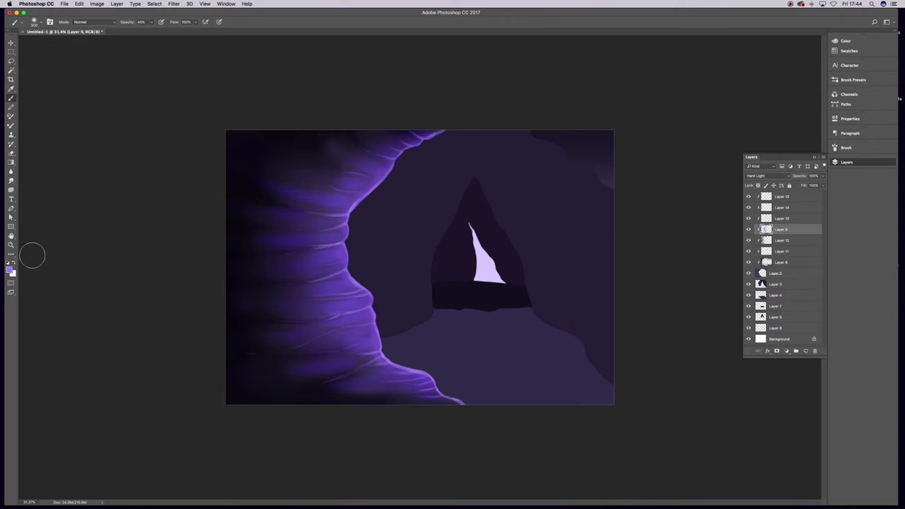
{"action": "key", "text": "ctrl+minus"}
{"action": "key", "text": "1"}
{"action": "key", "text": "8"}
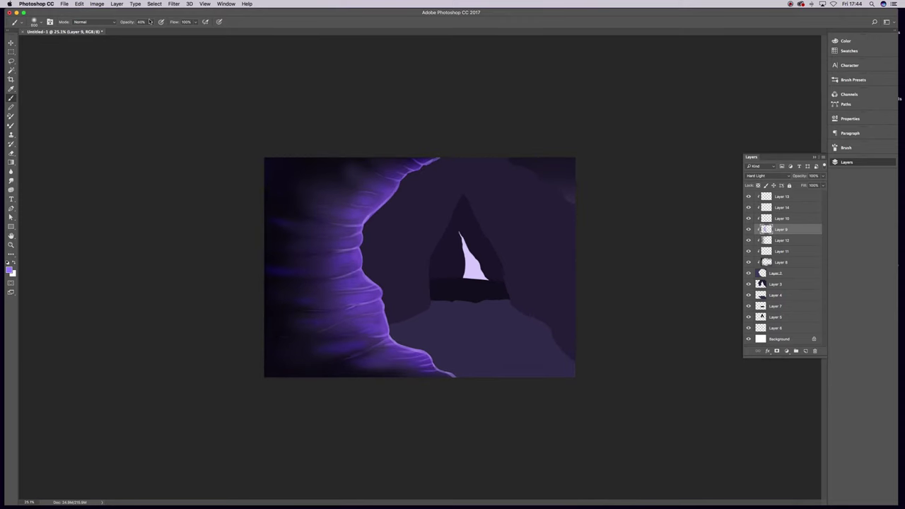
{"action": "left_click_drag", "start_coordinate": [272, 172], "coordinate": [311, 162]}
{"action": "key", "text": "z"}
{"action": "left_click_drag", "start_coordinate": [313, 277], "coordinate": [346, 297]}
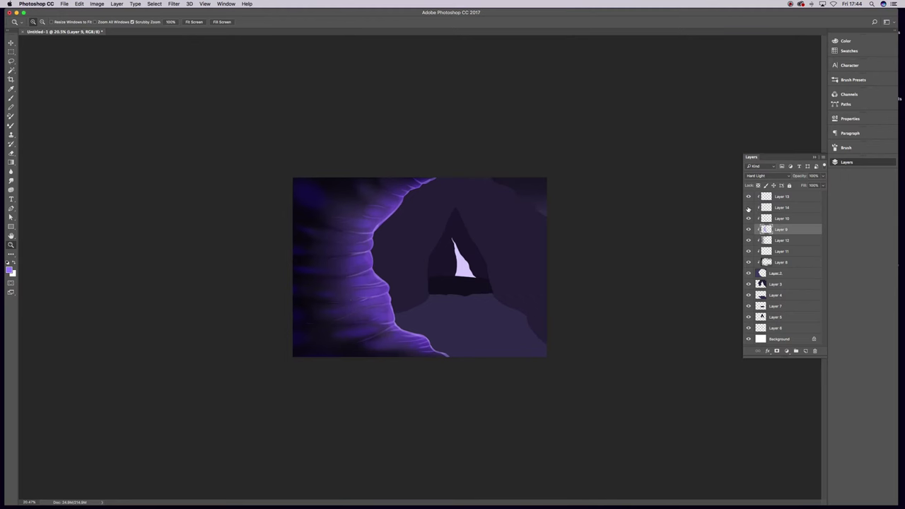
Select Layer 13 and open its layer options.
{"action": "left_click", "coordinate": [782, 196]}
{"action": "left_click", "coordinate": [760, 176]}
{"action": "left_click", "coordinate": [760, 249]}
{"action": "right_click", "coordinate": [778, 192]}
Draw a canvas-sized purple rectangle at 20% opacity, trying Soft Light and Color blends.
{"action": "key", "text": "u"}
{"action": "left_click_drag", "start_coordinate": [263, 167], "coordinate": [531, 383]}
{"action": "left_click", "coordinate": [761, 175]}
{"action": "left_click", "coordinate": [760, 297]}
{"action": "type", "text": "20"}
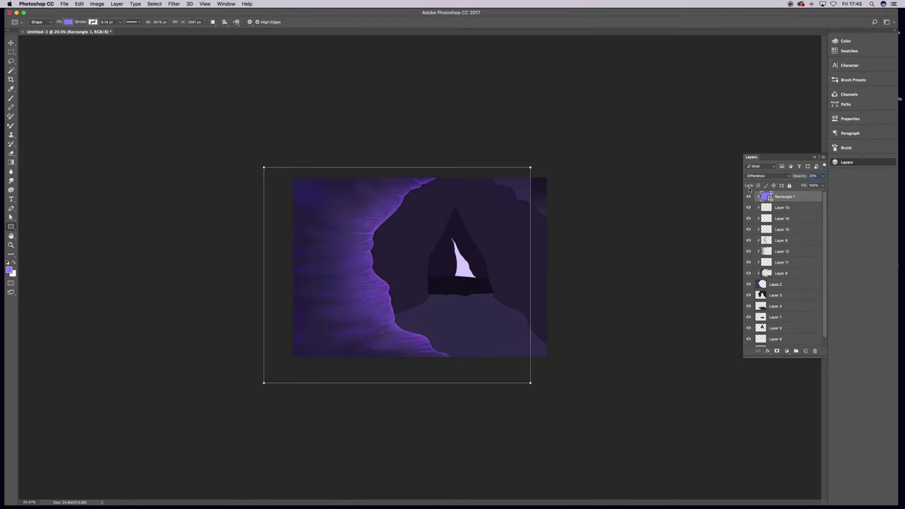
{"action": "left_click", "coordinate": [760, 175]}
{"action": "left_click", "coordinate": [751, 176]}
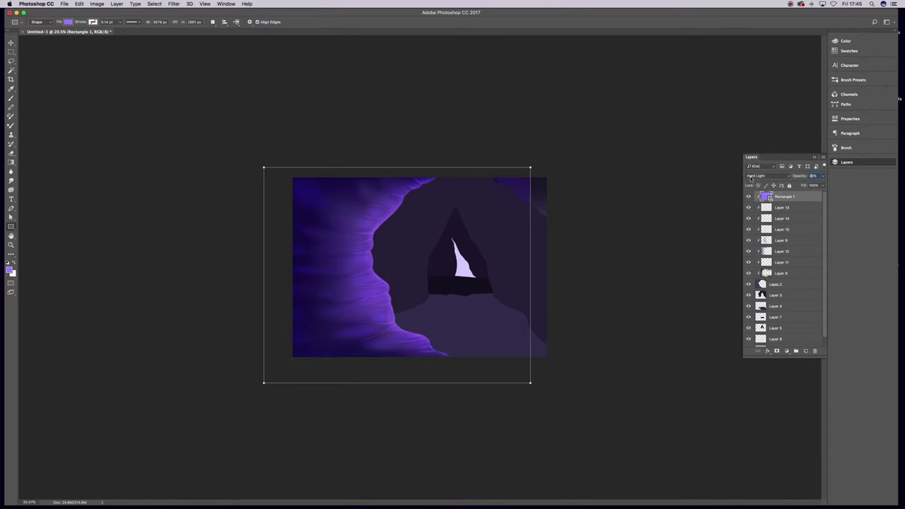
{"action": "left_click", "coordinate": [751, 176]}
{"action": "left_click", "coordinate": [752, 200]}
Hide the purple overlay, make Layer 8 active, reset default colours and use a smaller brush.
{"action": "left_click", "coordinate": [749, 196]}
{"action": "left_click", "coordinate": [778, 273]}
{"action": "key", "text": "e"}
{"action": "key", "text": "d"}
{"action": "key", "text": "b"}
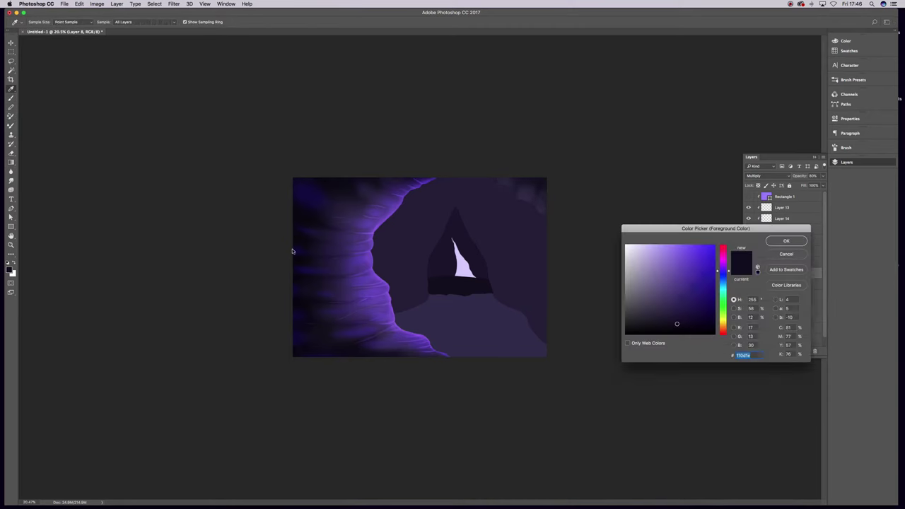
{"action": "key", "text": "comma"}
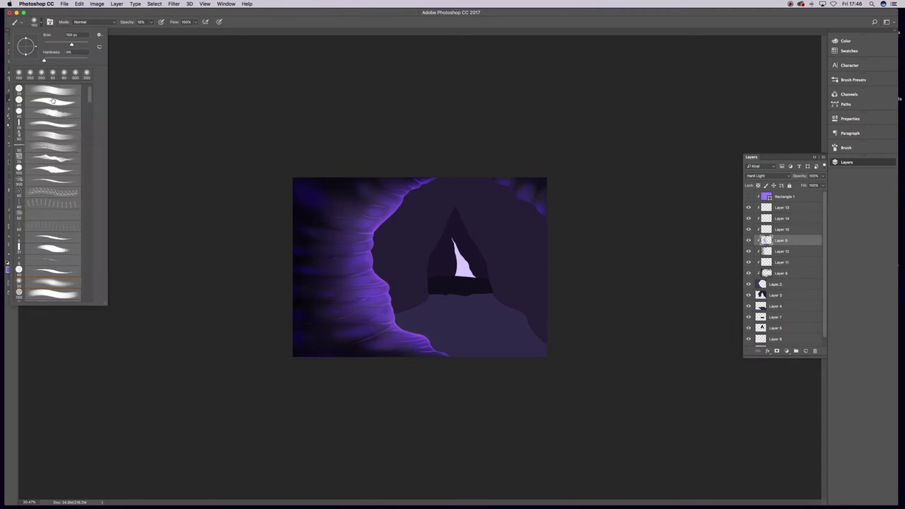
Select the clipped rock layers from Layer 10 to Layer 14 and group them into Group 1.
{"action": "left_click", "coordinate": [760, 229]}
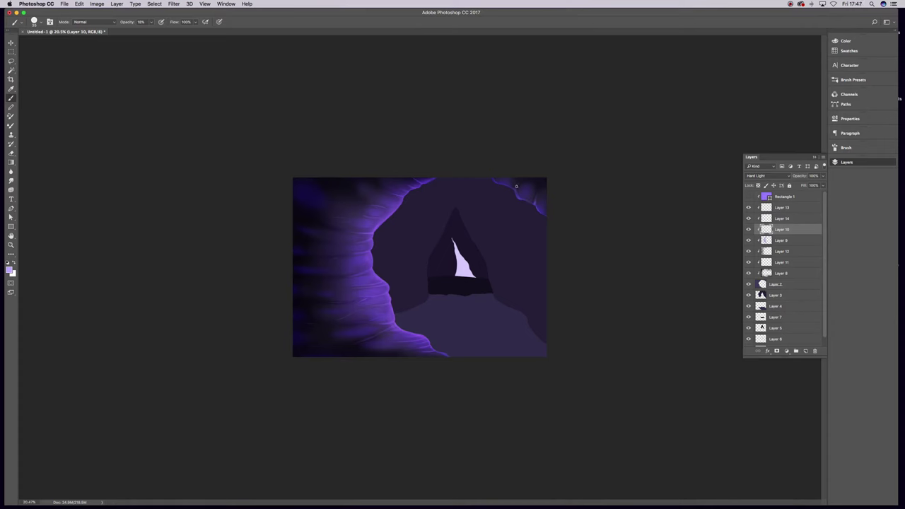
{"action": "left_click", "coordinate": [751, 208]}
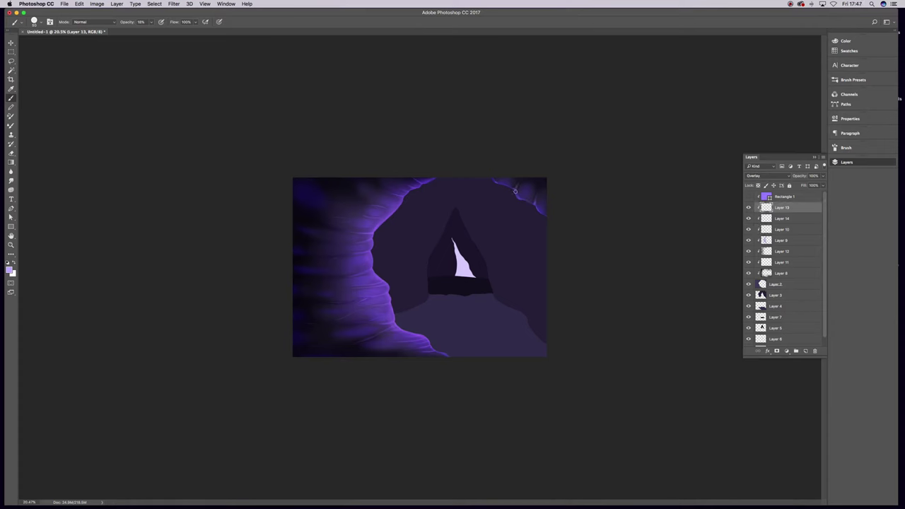
{"action": "key", "text": "alt+bracketleft"}
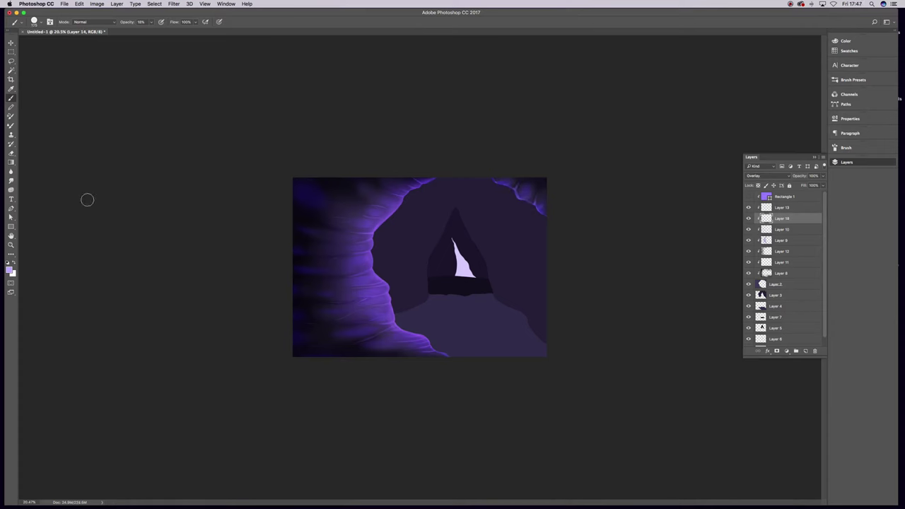
{"action": "key", "text": "ctrl+g"}
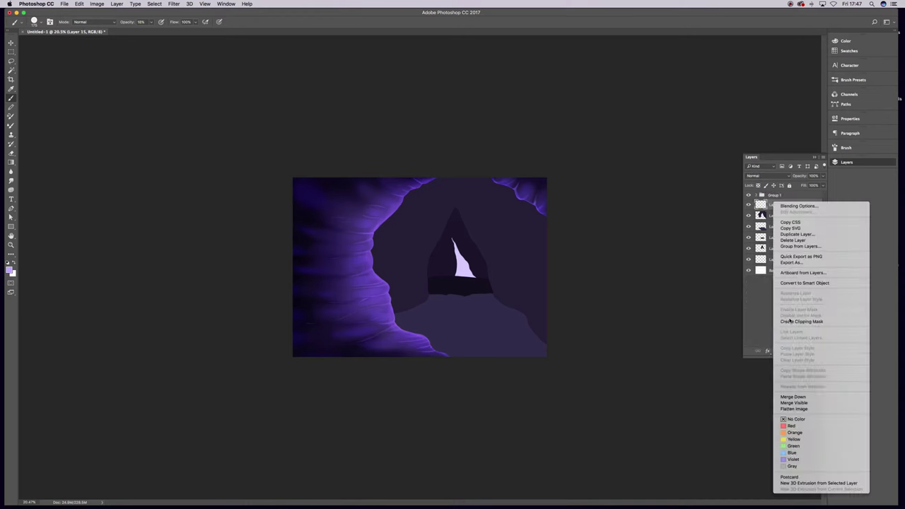
Pick a brush preset for the cave shading and set its opacity to 54%.
{"action": "key", "text": "g"}
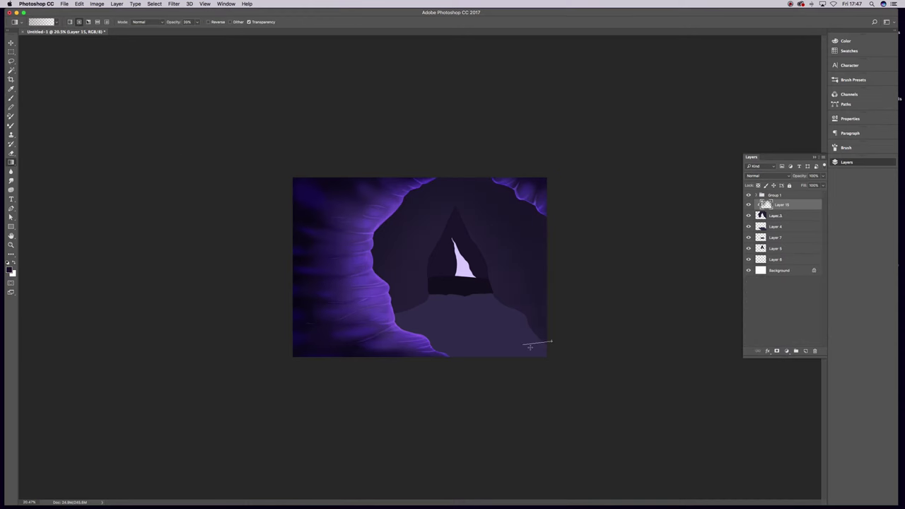
{"action": "key", "text": "e"}
{"action": "scroll", "coordinate": [472, 209], "scroll_direction": "up", "scroll_amount": 3, "text": "alt"}
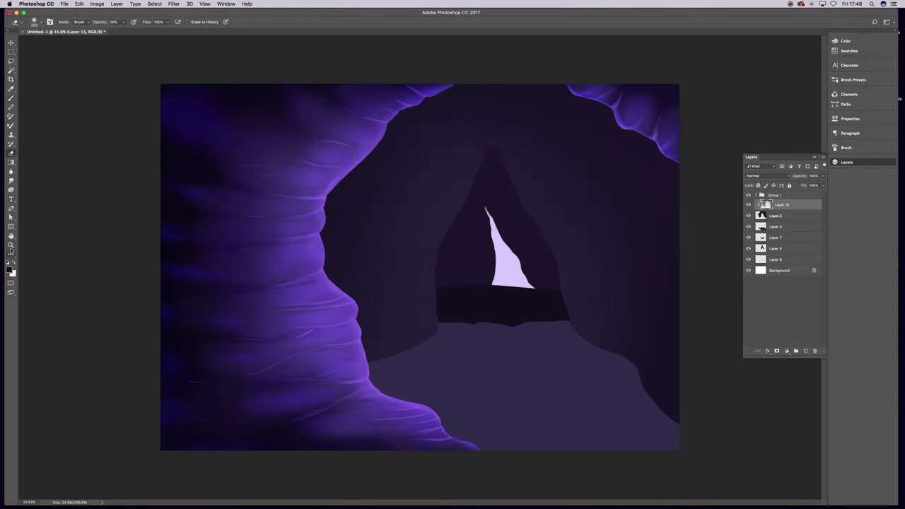
{"action": "scroll", "coordinate": [453, 254], "scroll_direction": "down", "scroll_amount": 3, "text": "alt"}
{"action": "key", "text": "b"}
{"action": "right_click", "coordinate": [40, 143]}
{"action": "double_click", "coordinate": [48, 282]}
{"action": "key", "text": "5"}
{"action": "key", "text": "4"}
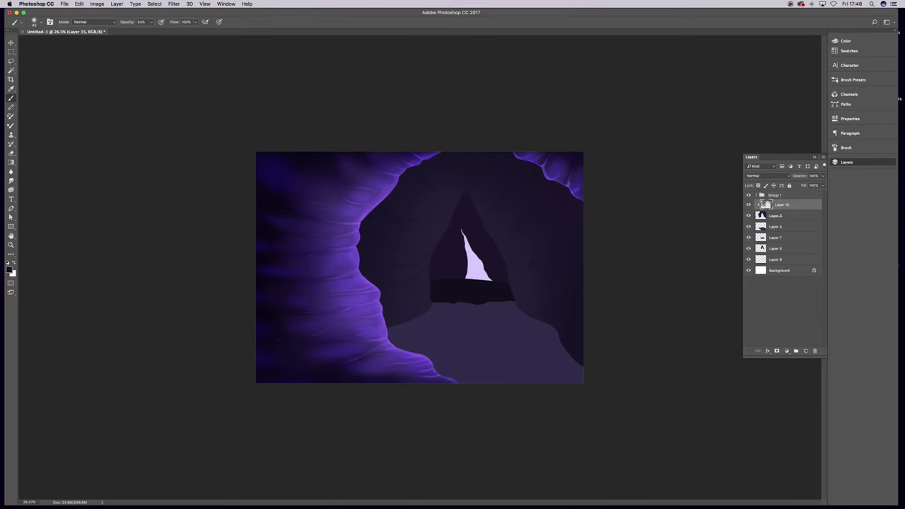
{"action": "key", "text": "e"}
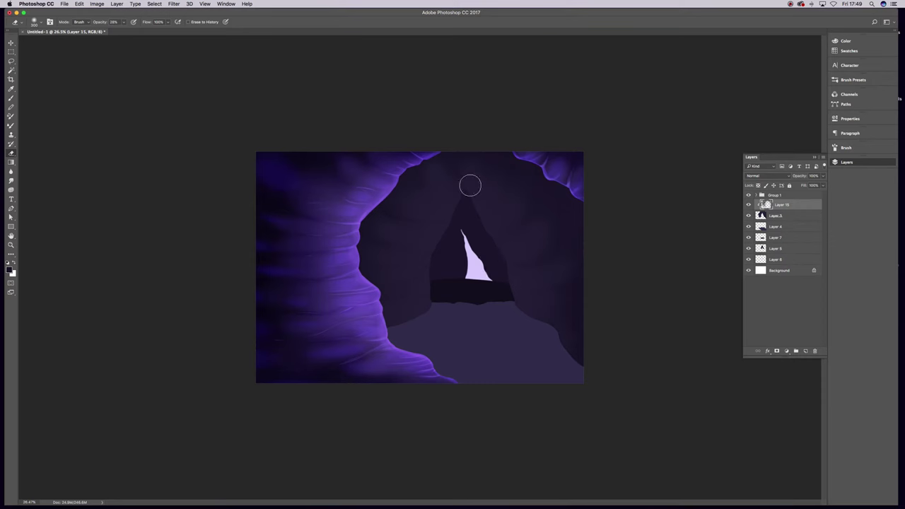
Convert the document to 16 Bits/Channel without flattening the layers.
{"action": "left_click", "coordinate": [97, 4]}
{"action": "left_click", "coordinate": [181, 88]}
{"action": "left_click", "coordinate": [507, 162]}
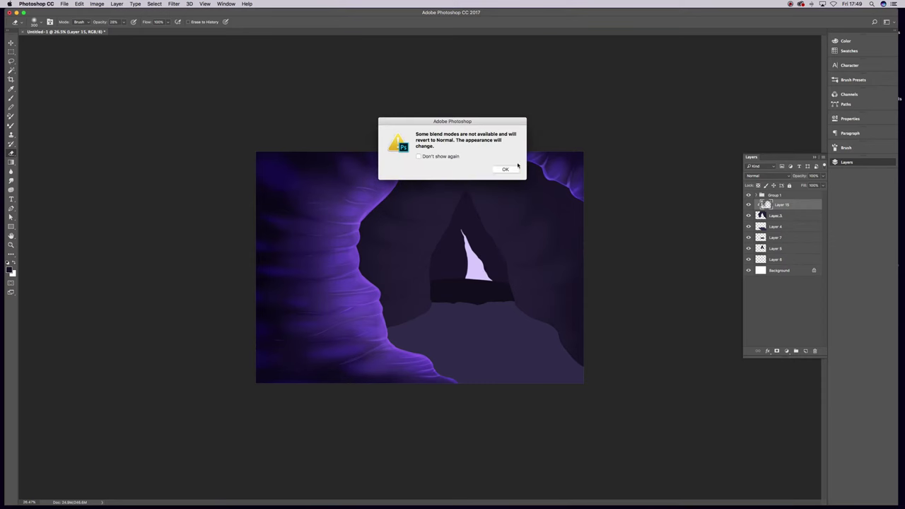
{"action": "left_click", "coordinate": [505, 169]}
{"action": "left_click", "coordinate": [97, 3]}
{"action": "left_click", "coordinate": [177, 88]}
{"action": "scroll", "coordinate": [502, 245], "scroll_direction": "up", "scroll_amount": 1}
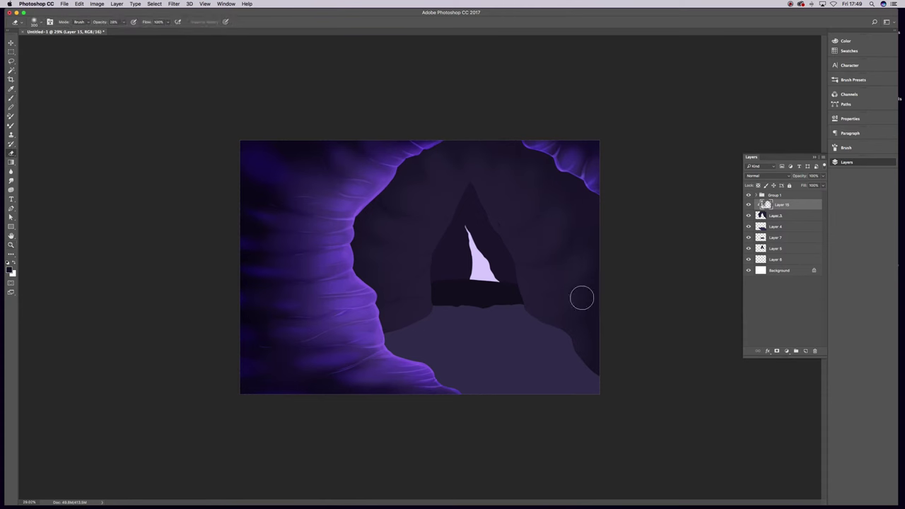
Add Layer 16 and paint a purple glow around the cave arch.
{"action": "key", "text": "ctrl+shift+alt+n"}
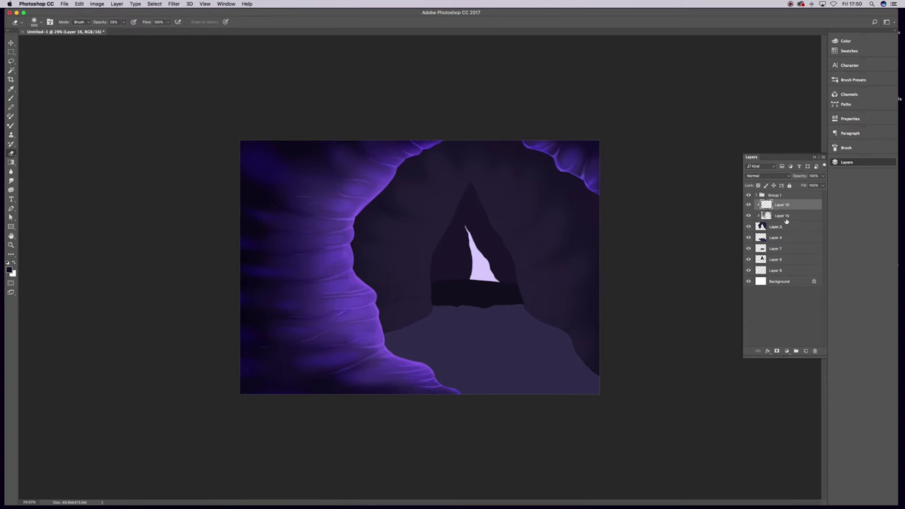
{"action": "left_click", "coordinate": [768, 176]}
{"action": "left_click", "coordinate": [768, 205]}
{"action": "left_click", "coordinate": [782, 205]}
{"action": "key", "text": "b"}
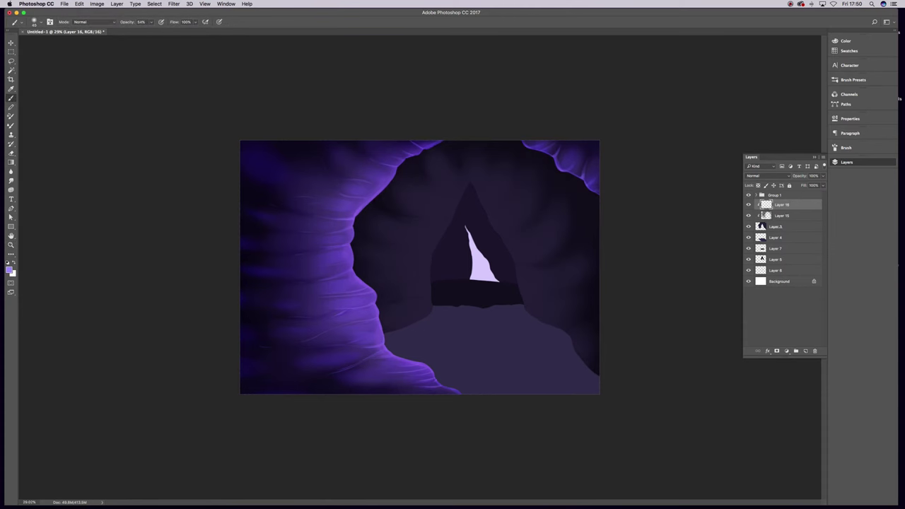
{"action": "left_click_drag", "start_coordinate": [461, 186], "coordinate": [530, 312]}
{"action": "mouse_move", "coordinate": [410, 220]}
{"action": "left_mouse_down"}
{"action": "mouse_move", "coordinate": [503, 166]}
{"action": "mouse_move", "coordinate": [385, 255]}
{"action": "left_mouse_up"}
{"action": "left_click_drag", "start_coordinate": [396, 297], "coordinate": [558, 305]}
Change Layer 16's blend from Overlay to a brighter Vivid Light.
{"action": "left_click", "coordinate": [768, 175]}
{"action": "left_click", "coordinate": [749, 259]}
{"action": "left_click", "coordinate": [768, 175]}
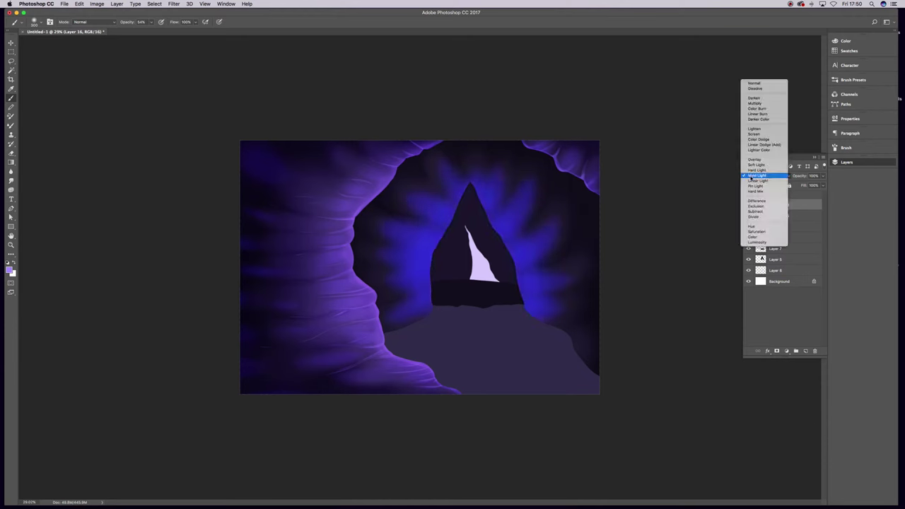
{"action": "left_click", "coordinate": [794, 165]}
Add Layer 17 clipped below, with a lavender paint colour and a 75 px brush.
{"action": "key", "text": "ctrl+shift+alt+n"}
{"action": "left_click", "coordinate": [34, 22]}
{"action": "left_click", "coordinate": [9, 269]}
{"action": "key", "text": "Return"}
{"action": "key", "text": "ctrl+alt+g"}
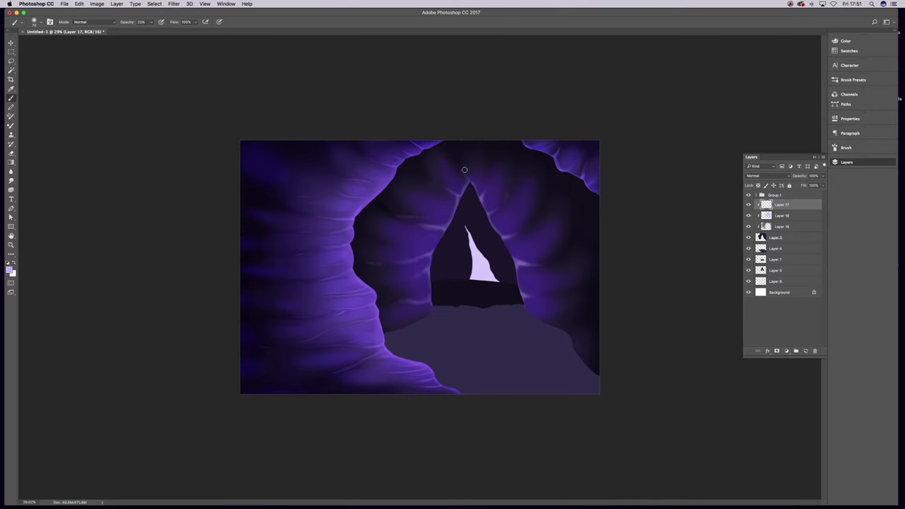
Paint light glow along the opening's edges and set Layer 17 to Hard Light.
{"action": "mouse_move", "coordinate": [430, 304]}
{"action": "left_mouse_down"}
{"action": "mouse_move", "coordinate": [469, 178]}
{"action": "mouse_move", "coordinate": [515, 282]}
{"action": "left_mouse_up"}
{"action": "left_click", "coordinate": [768, 176]}
{"action": "left_click", "coordinate": [767, 256]}
{"action": "left_click", "coordinate": [768, 175]}
{"action": "key", "text": "e"}
{"action": "key", "text": "bracketleft"}
{"action": "key", "text": "bracketleft"}
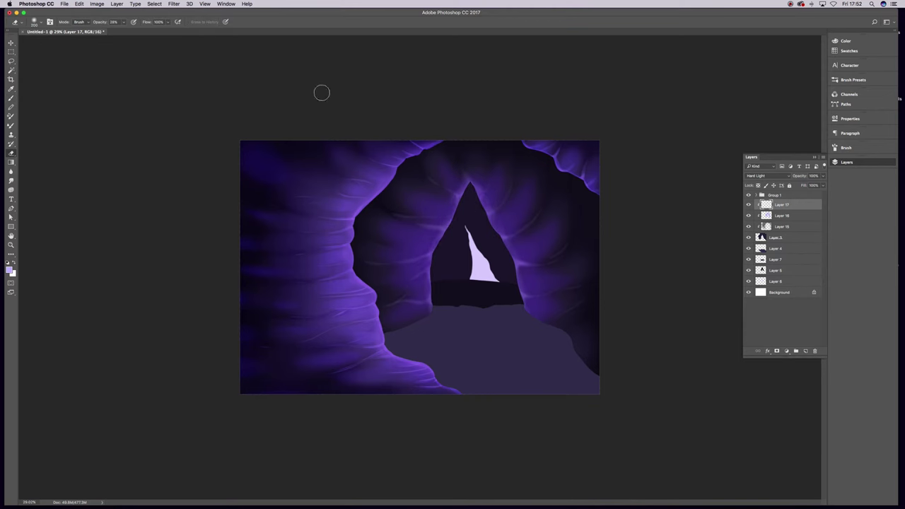
Add Layer 18 in Vivid Light and an Overlay layer softened with Motion Blur.
{"action": "left_click", "coordinate": [806, 351]}
{"action": "key", "text": "b"}
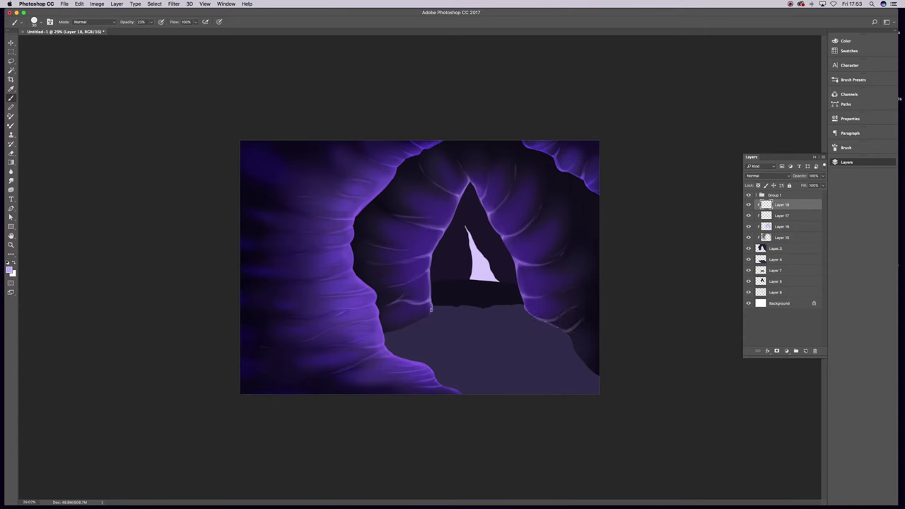
{"action": "left_click", "coordinate": [767, 176]}
{"action": "left_click", "coordinate": [768, 259]}
{"action": "left_click", "coordinate": [806, 351]}
{"action": "left_click", "coordinate": [798, 323]}
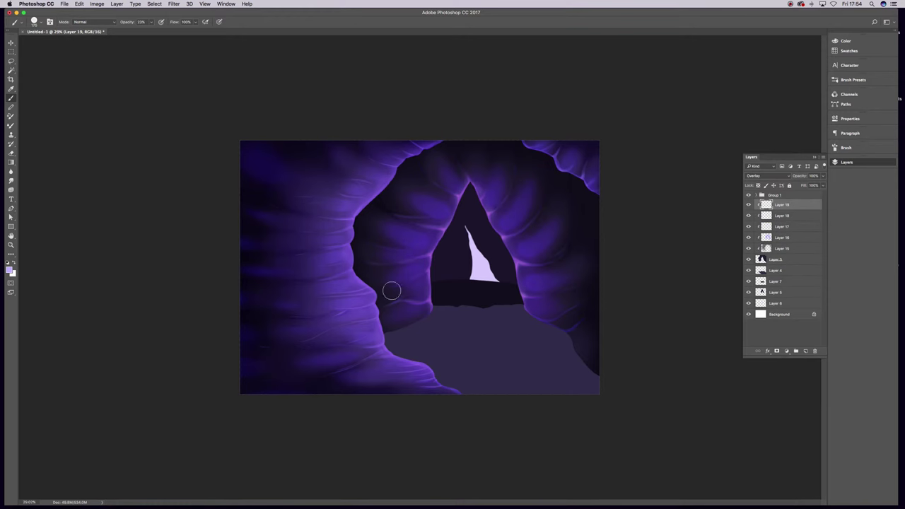
{"action": "left_click", "coordinate": [169, 4]}
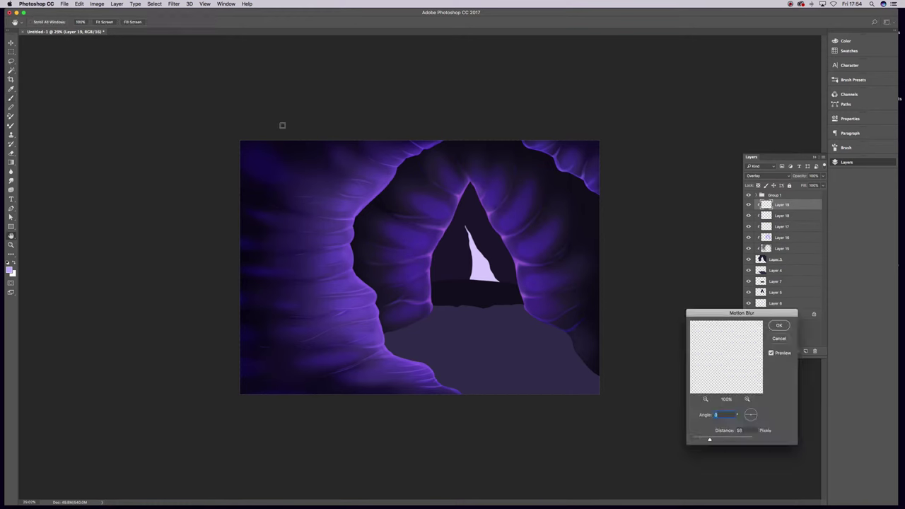
{"action": "key", "text": "e"}
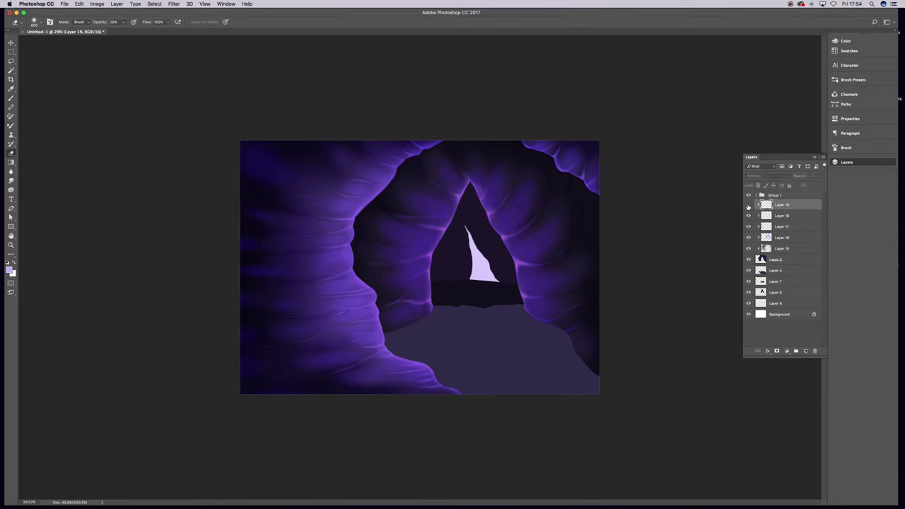
Draw a canvas-sized Color-mode rectangle and group it with the wall layers as Group 2.
{"action": "right_click", "coordinate": [779, 205]}
{"action": "left_click_drag", "start_coordinate": [270, 130], "coordinate": [663, 395]}
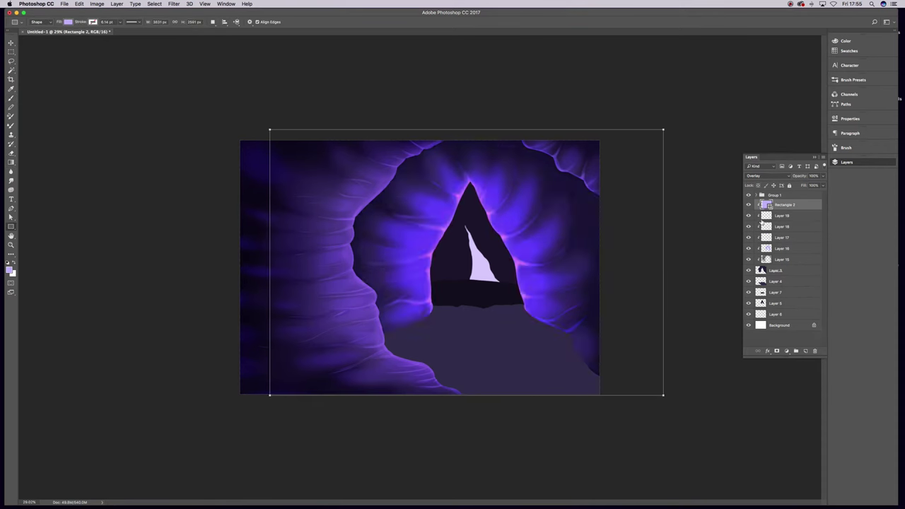
{"action": "key", "text": "alt+shift+c"}
{"action": "left_click", "coordinate": [812, 176]}
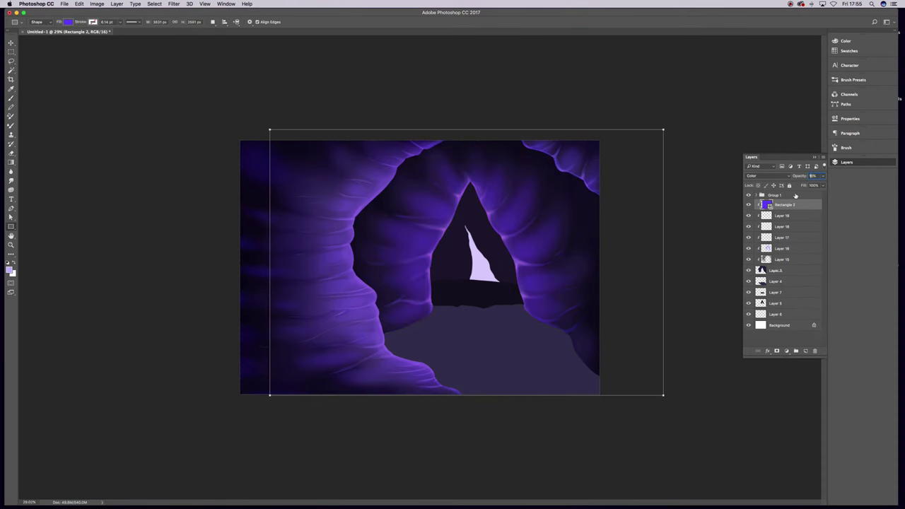
{"action": "left_click", "coordinate": [807, 351]}
Darken the cave floor toward the right with a gradient on clipped Layer 20.
{"action": "key", "text": "ctrl+g"}
{"action": "key", "text": "alt+ctrl+g"}
{"action": "left_click_drag", "start_coordinate": [580, 375], "coordinate": [396, 339]}
{"action": "left_click", "coordinate": [37, 22]}
{"action": "double_click", "coordinate": [63, 268]}
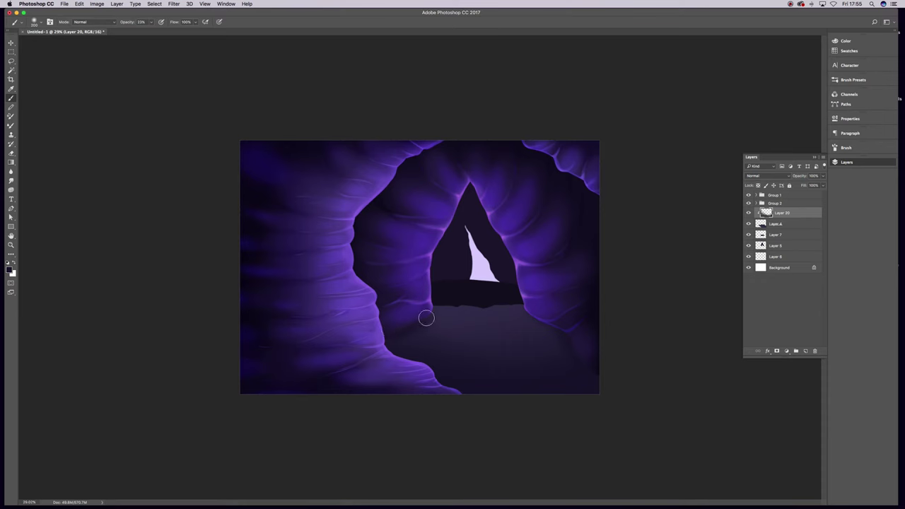
Paint soft purple floor strokes on clipped Layer 21 using a 70 px brush, set to Vivid Light.
{"action": "key", "text": "bracketleft"}
{"action": "key", "text": "bracketleft"}
{"action": "key", "text": "bracketleft"}
{"action": "left_click", "coordinate": [493, 344], "text": "alt"}
{"action": "key", "text": "ctrl+shift+alt+n"}
{"action": "mouse_move", "coordinate": [399, 334]}
{"action": "left_mouse_down"}
{"action": "mouse_move", "coordinate": [422, 344]}
{"action": "mouse_move", "coordinate": [475, 340]}
{"action": "left_mouse_up"}
{"action": "mouse_move", "coordinate": [432, 308]}
{"action": "left_mouse_down"}
{"action": "mouse_move", "coordinate": [525, 309]}
{"action": "mouse_move", "coordinate": [557, 354]}
{"action": "left_mouse_up"}
{"action": "left_click_drag", "start_coordinate": [501, 364], "coordinate": [532, 364]}
{"action": "left_click", "coordinate": [757, 175]}
{"action": "left_click", "coordinate": [757, 272]}
{"action": "left_click", "coordinate": [756, 175]}
{"action": "left_click", "coordinate": [753, 170]}
{"action": "key", "text": "e"}
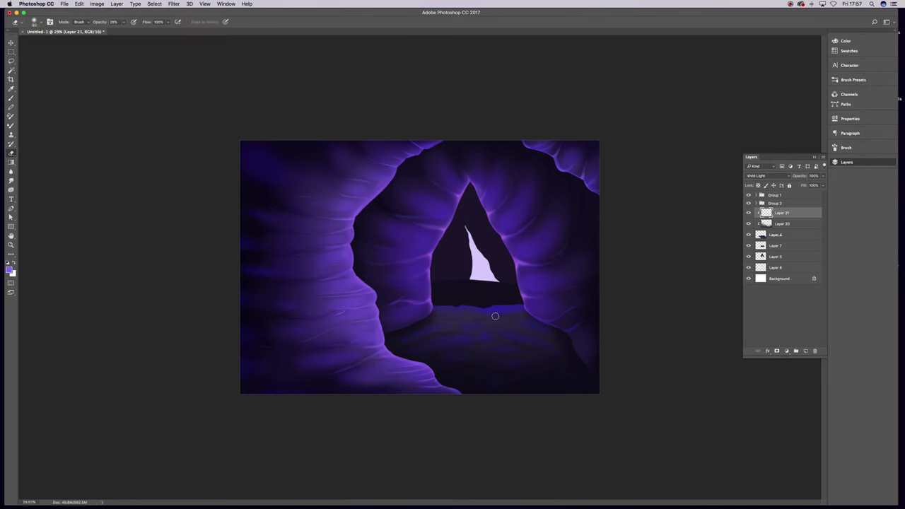
Paint lighter strokes along the floor on clipped Layer 22 in Overlay, then add clipped Layers 23–24.
{"action": "left_click", "coordinate": [806, 351]}
{"action": "left_click", "coordinate": [10, 270]}
{"action": "left_click", "coordinate": [788, 239]}
{"action": "key", "text": "b"}
{"action": "left_click", "coordinate": [34, 21]}
{"action": "key", "text": "Return"}
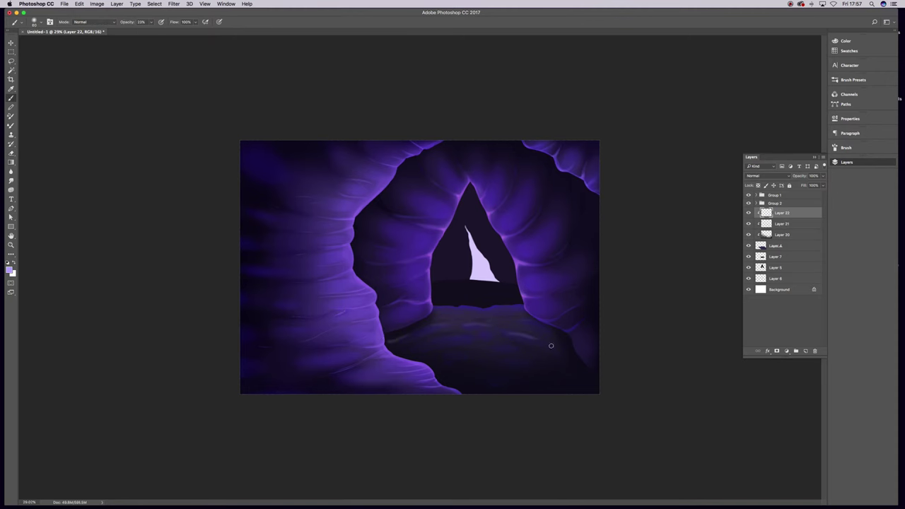
{"action": "left_click_drag", "start_coordinate": [460, 307], "coordinate": [523, 308]}
{"action": "left_click_drag", "start_coordinate": [404, 354], "coordinate": [442, 338]}
{"action": "left_click_drag", "start_coordinate": [498, 362], "coordinate": [532, 359]}
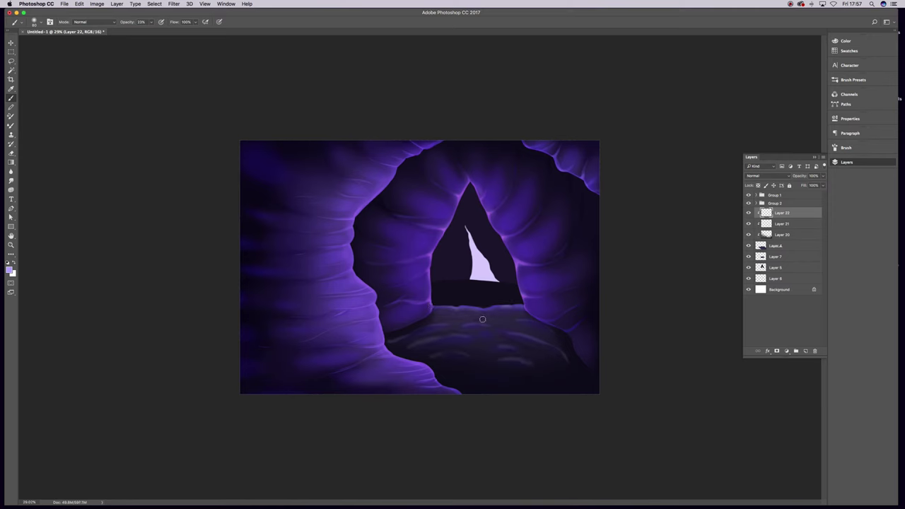
{"action": "key", "text": "shift+alt+o"}
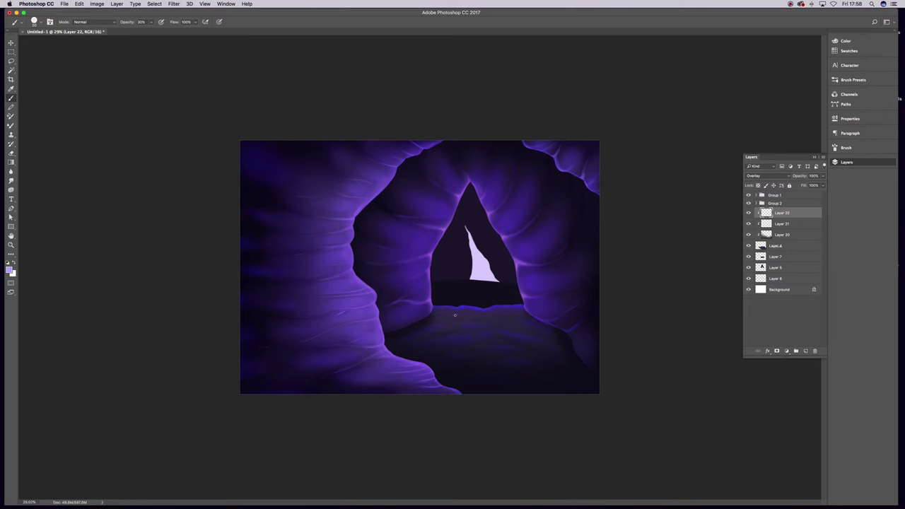
{"action": "key", "text": "ctrl+shift+alt+n"}
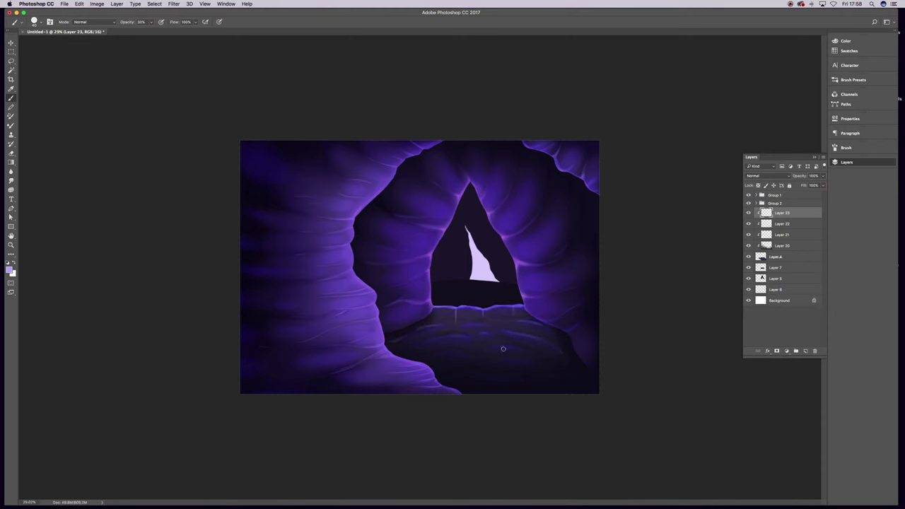
{"action": "key", "text": "ctrl+shift+alt+n"}
Brighten the floor with a light purple gradient on Layer 24 in Vivid Light.
{"action": "key", "text": "g"}
{"action": "left_click_drag", "start_coordinate": [489, 311], "coordinate": [488, 368]}
{"action": "left_click", "coordinate": [767, 176]}
{"action": "left_click", "coordinate": [760, 271]}
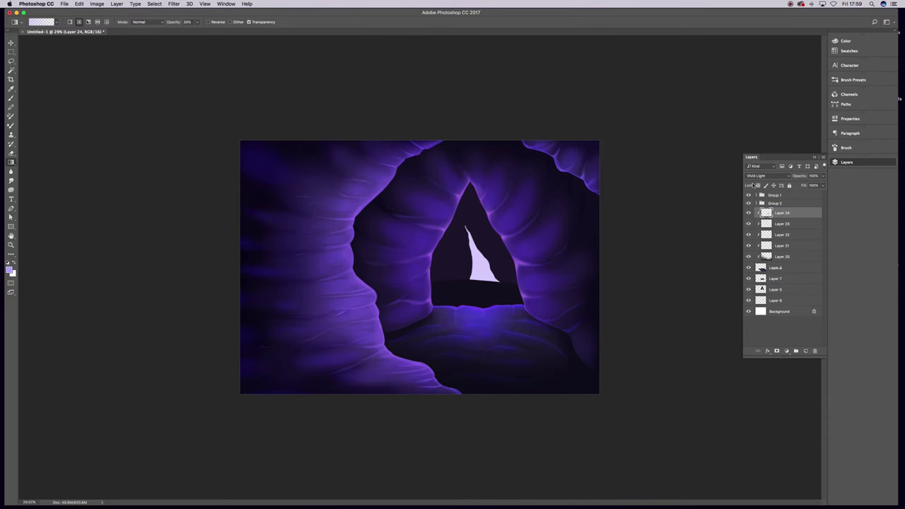
Paint light strokes across the cave floor on a new clipped layer below Layer 24.
{"action": "key", "text": "ctrl+shift+alt+n"}
{"action": "key", "text": "ctrl+bracketleft"}
{"action": "key", "text": "b"}
{"action": "left_click_drag", "start_coordinate": [396, 346], "coordinate": [446, 331]}
{"action": "mouse_move", "coordinate": [409, 356]}
{"action": "left_mouse_down"}
{"action": "mouse_move", "coordinate": [473, 343]}
{"action": "mouse_move", "coordinate": [558, 354]}
{"action": "left_mouse_up"}
{"action": "left_click_drag", "start_coordinate": [447, 365], "coordinate": [558, 390]}
{"action": "left_click_drag", "start_coordinate": [453, 388], "coordinate": [566, 389]}
Blur the floor strokes, set Layer 25 to Vivid Light, and erase bright lower streaks.
{"action": "left_click", "coordinate": [174, 4]}
{"action": "left_click", "coordinate": [283, 128]}
{"action": "key", "text": "Return"}
{"action": "left_click", "coordinate": [174, 4]}
{"action": "left_click", "coordinate": [283, 115]}
{"action": "key", "text": "Return"}
{"action": "left_click", "coordinate": [768, 175]}
{"action": "left_click", "coordinate": [764, 197]}
{"action": "key", "text": "e"}
{"action": "left_click_drag", "start_coordinate": [531, 348], "coordinate": [592, 384]}
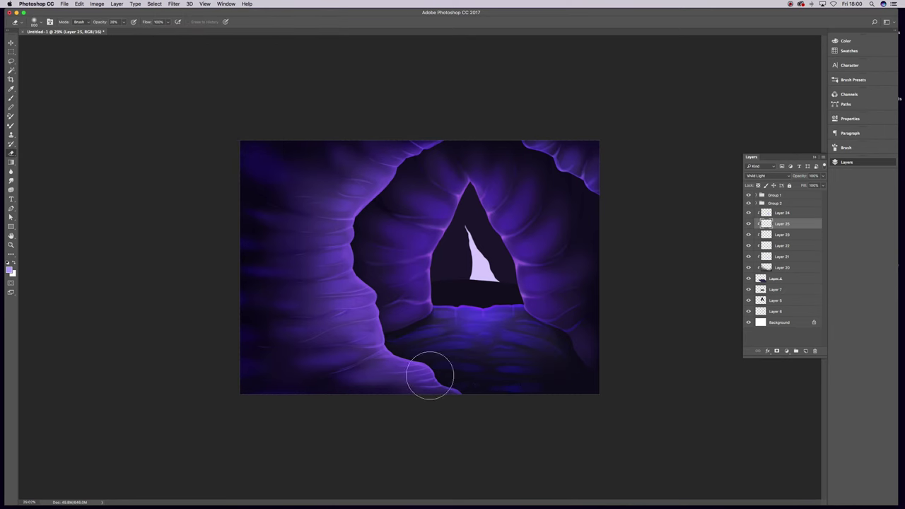
Set Rectangle 3 to Color blending and add a Multiply gradient shading layer.
{"action": "left_click", "coordinate": [776, 245]}
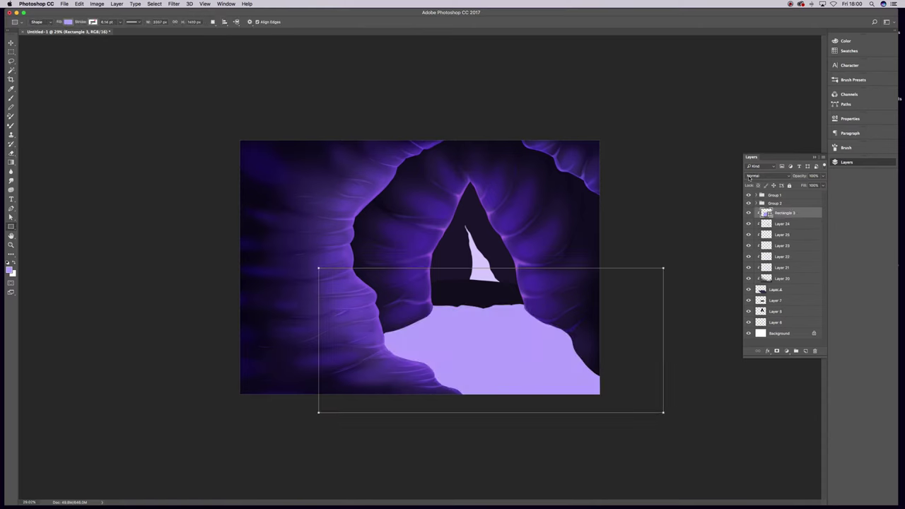
{"action": "left_click", "coordinate": [751, 176]}
{"action": "left_click", "coordinate": [764, 331]}
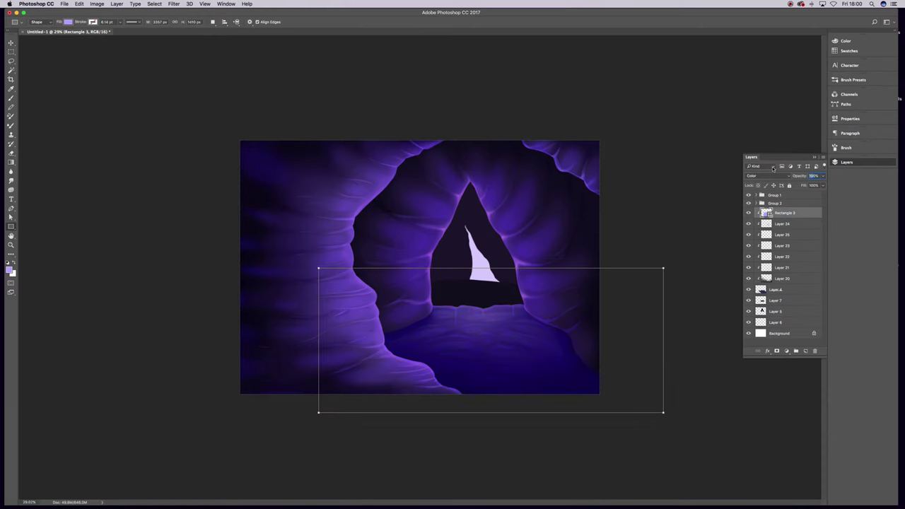
{"action": "left_click", "coordinate": [806, 351]}
{"action": "key", "text": "d"}
{"action": "key", "text": "g"}
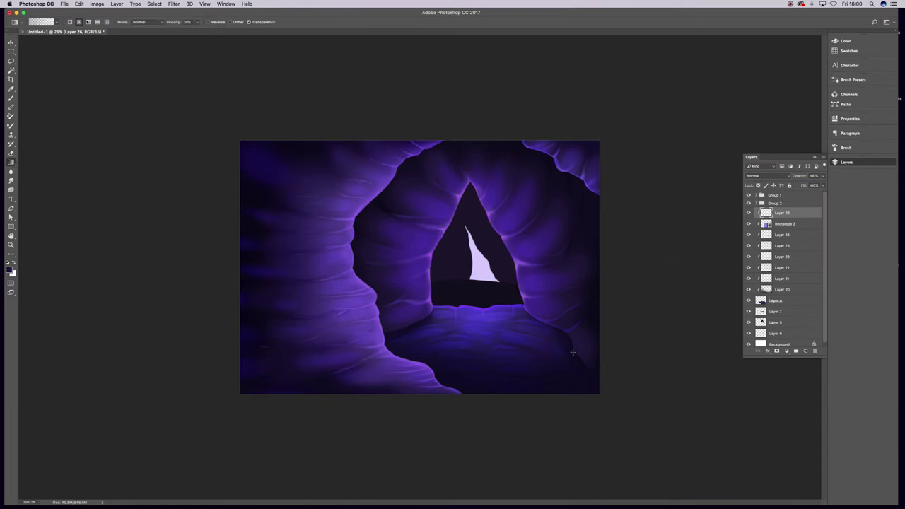
{"action": "left_click", "coordinate": [752, 176]}
{"action": "left_click", "coordinate": [756, 202]}
Toggle Layer 4's visibility, set Layer 27 to Multiply at 60% opacity, and merge it down.
{"action": "left_click", "coordinate": [776, 301]}
{"action": "left_click", "coordinate": [749, 301]}
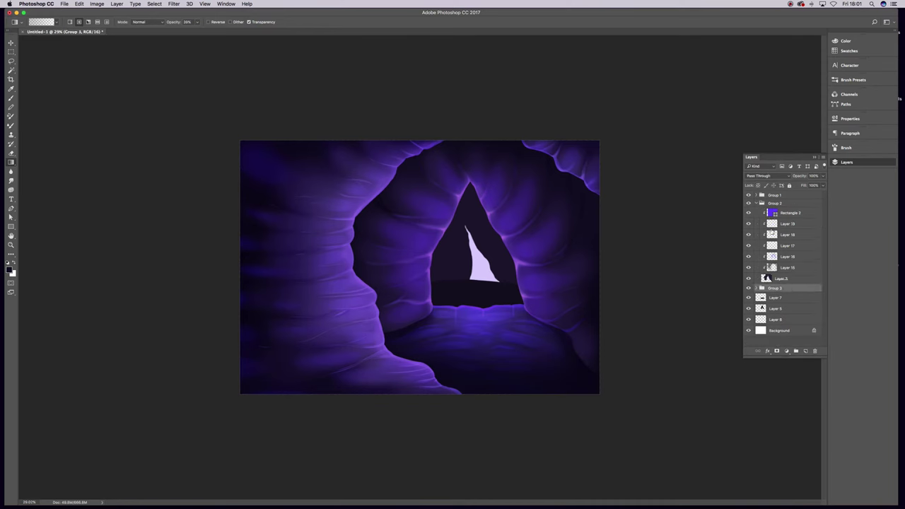
{"action": "left_click", "coordinate": [757, 175]}
{"action": "left_click", "coordinate": [755, 203]}
{"action": "left_click", "coordinate": [813, 175]}
{"action": "type", "text": "60"}
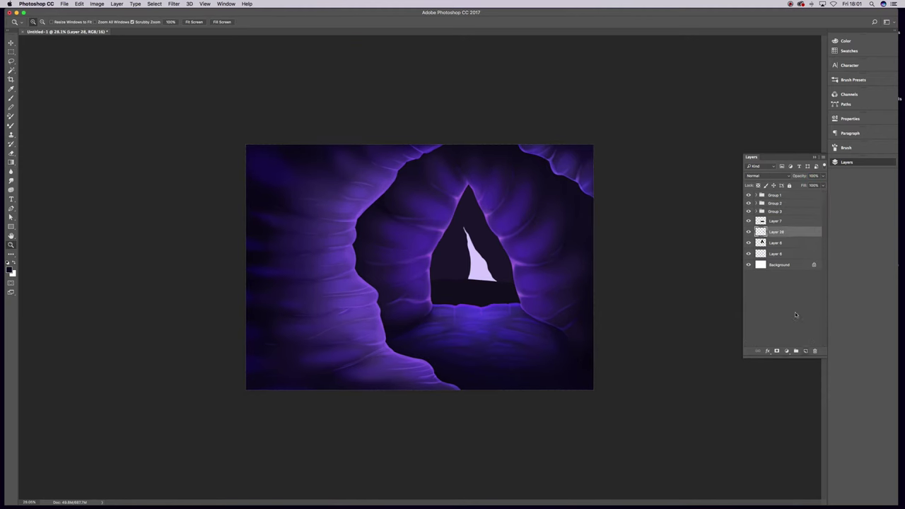
{"action": "key", "text": "ctrl+e"}
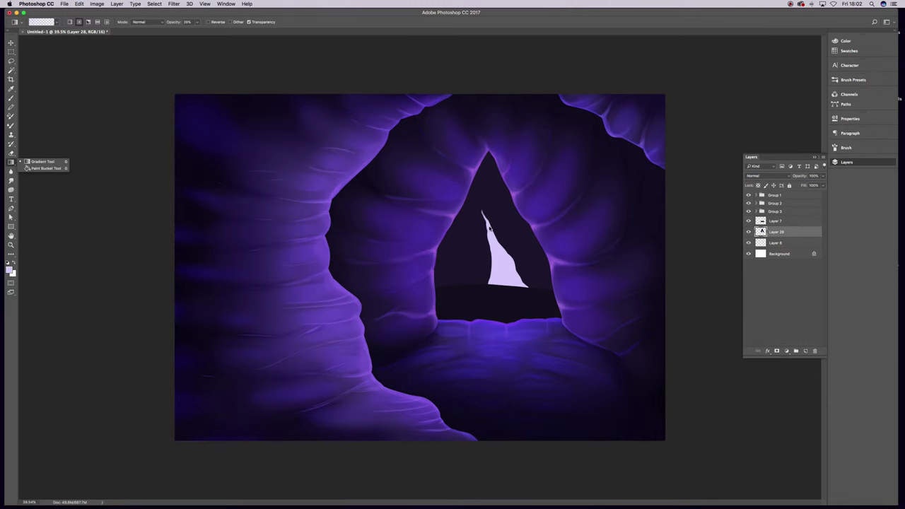
Repaint the light wedge in the cave opening as a soft glow with the brush.
{"action": "key", "text": "b"}
{"action": "mouse_move", "coordinate": [481, 209]}
{"action": "left_mouse_down"}
{"action": "mouse_move", "coordinate": [527, 286]}
{"action": "mouse_move", "coordinate": [495, 234]}
{"action": "mouse_move", "coordinate": [527, 283]}
{"action": "mouse_move", "coordinate": [517, 270]}
{"action": "mouse_move", "coordinate": [551, 286]}
{"action": "left_mouse_up"}
{"action": "left_click_drag", "start_coordinate": [495, 223], "coordinate": [534, 273]}
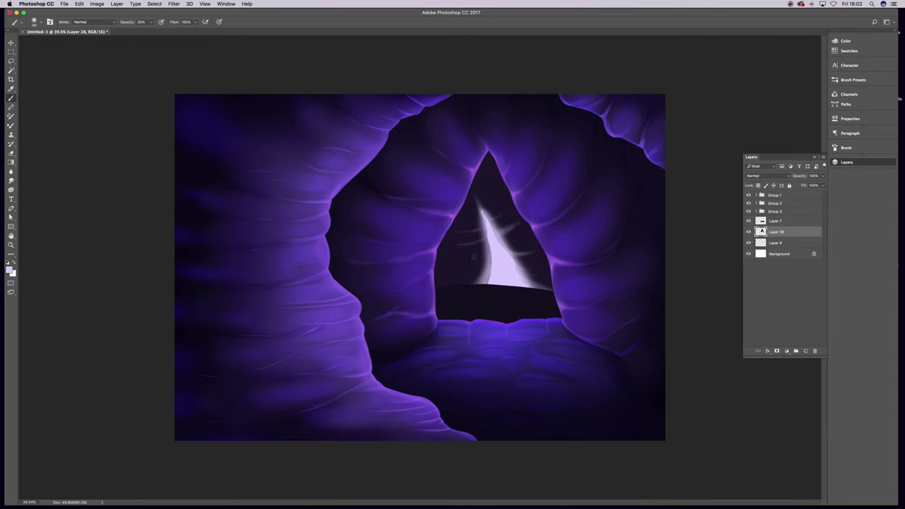
{"action": "left_click", "coordinate": [10, 269]}
Darken the opening's left inner wall on a new clipped Layer 29 set to Multiply at 60%.
{"action": "key", "text": "Return"}
{"action": "key", "text": "ctrl+alt+shift+n"}
{"action": "key", "text": "ctrl+alt+g"}
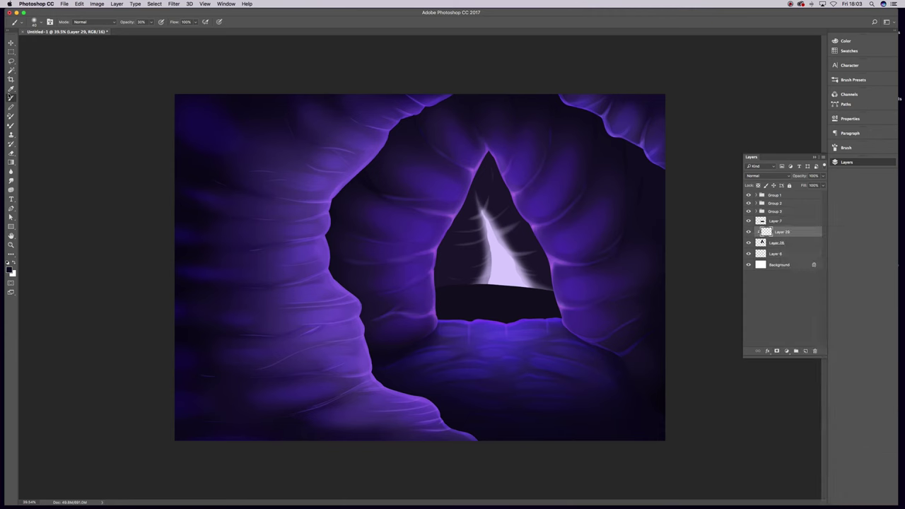
{"action": "left_click_drag", "start_coordinate": [449, 265], "coordinate": [469, 202]}
{"action": "left_click", "coordinate": [757, 176]}
{"action": "left_click", "coordinate": [761, 197]}
{"action": "key", "text": "6"}
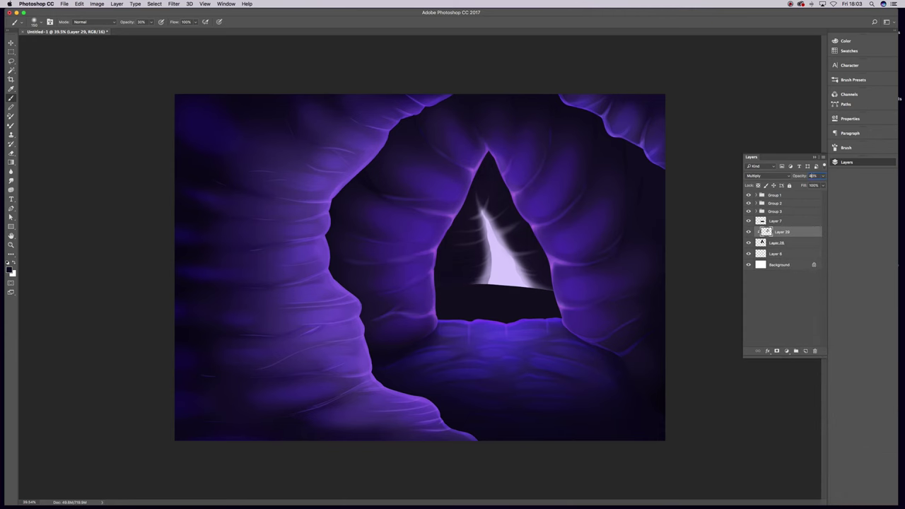
Draw a clipped rectangle over the cave opening and paint a purple light stroke inside it.
{"action": "right_click", "coordinate": [791, 286]}
{"action": "left_click_drag", "start_coordinate": [405, 137], "coordinate": [612, 347]}
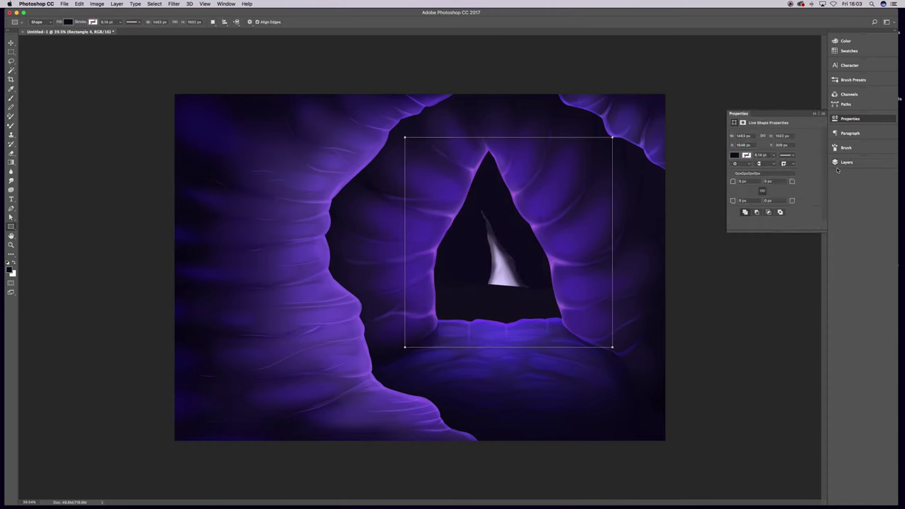
{"action": "key", "text": "Return"}
{"action": "left_click", "coordinate": [806, 351]}
{"action": "double_click", "coordinate": [767, 242]}
{"action": "left_click", "coordinate": [785, 238]}
{"action": "key", "text": "b"}
{"action": "mouse_move", "coordinate": [476, 256]}
{"action": "left_mouse_down"}
{"action": "mouse_move", "coordinate": [447, 259]}
{"action": "mouse_move", "coordinate": [485, 180]}
{"action": "mouse_move", "coordinate": [552, 286]}
{"action": "left_mouse_up"}
Move Layer 30 below Rectangle 4 and set its blend mode to Linear Light.
{"action": "left_click", "coordinate": [756, 176]}
{"action": "left_click", "coordinate": [761, 252]}
{"action": "key", "text": "ctrl+bracketleft"}
{"action": "key", "text": "shift+alt+v"}
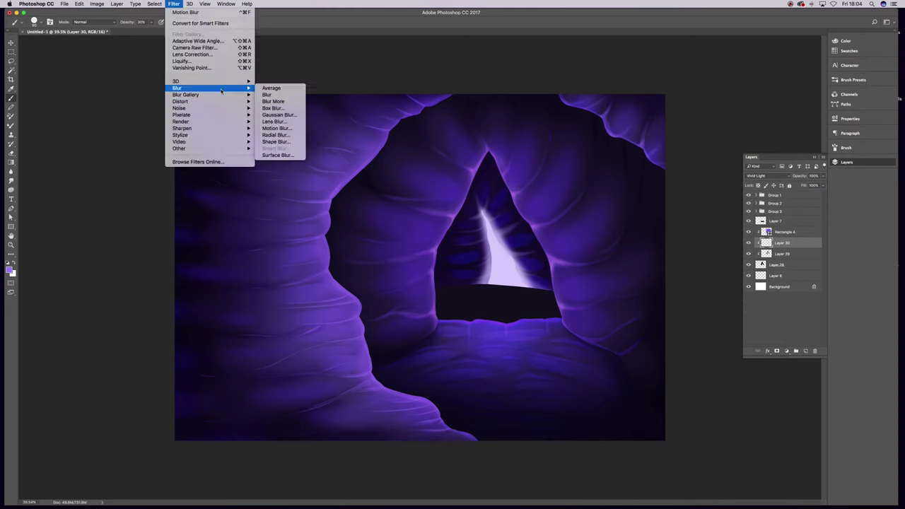
{"action": "key", "text": "e"}
{"action": "left_click", "coordinate": [768, 176]}
{"action": "key", "text": "z"}
{"action": "key", "text": "ctrl+plus"}
Brighten the light beam on a new clipped layer.
{"action": "key", "text": "ctrl+shift+alt+n"}
{"action": "key", "text": "ctrl+bracketleft"}
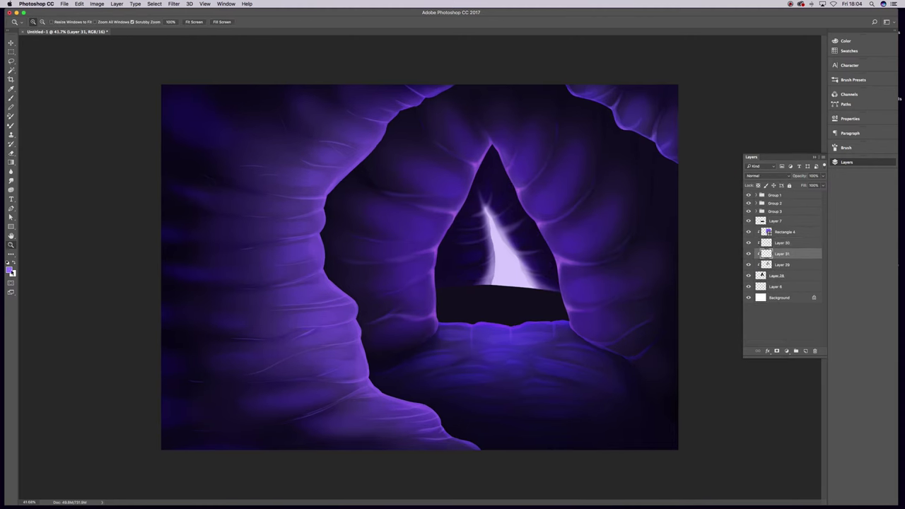
{"action": "key", "text": "b"}
{"action": "left_click_drag", "start_coordinate": [494, 222], "coordinate": [495, 256]}
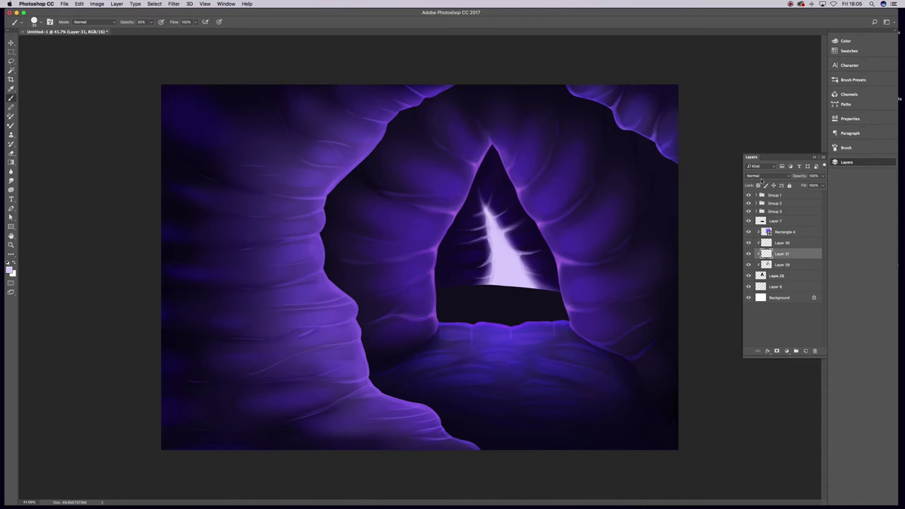
Give Layer 6 a lavender Color Overlay layer style.
{"action": "left_click", "coordinate": [768, 176]}
{"action": "left_click", "coordinate": [776, 287]}
{"action": "left_click", "coordinate": [767, 351]}
{"action": "left_click", "coordinate": [786, 399]}
{"action": "left_click", "coordinate": [675, 309]}
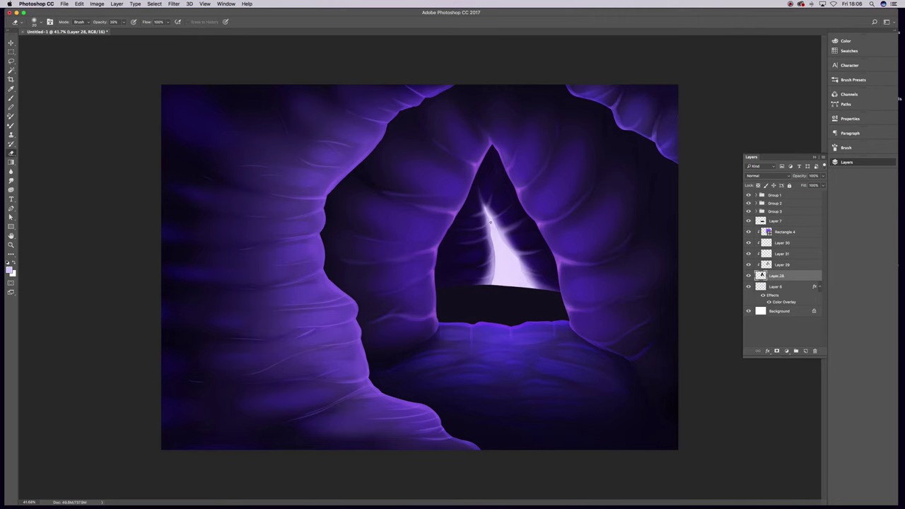
Paint the ground and a pale glow inside the cave opening.
{"action": "key", "text": "z"}
{"action": "left_click_drag", "start_coordinate": [95, 225], "coordinate": [787, 243]}
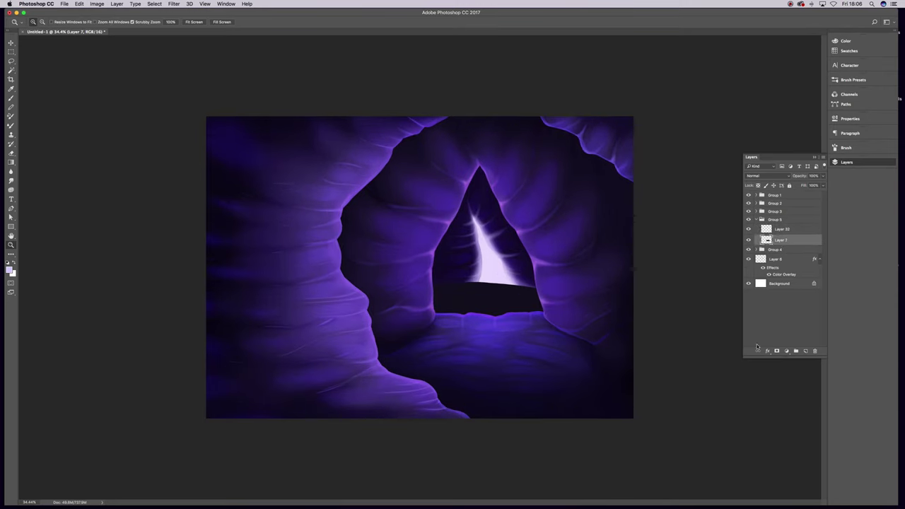
{"action": "key", "text": "b"}
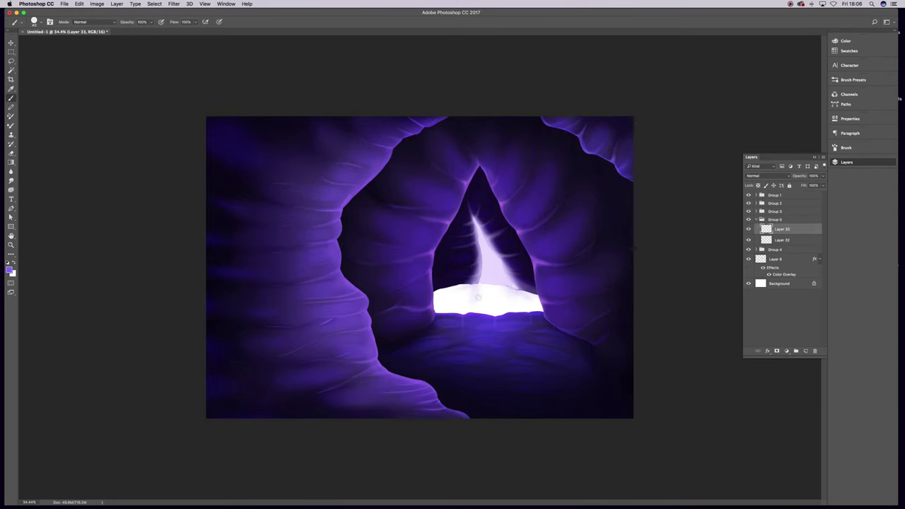
{"action": "left_click_drag", "start_coordinate": [479, 298], "coordinate": [526, 295]}
{"action": "key", "text": "alt+bracketleft"}
{"action": "left_click_drag", "start_coordinate": [467, 287], "coordinate": [523, 294]}
Add a clipped gradient Layer 34, try Multiply, and return it to Normal blending.
{"action": "key", "text": "Return"}
{"action": "key", "text": "g"}
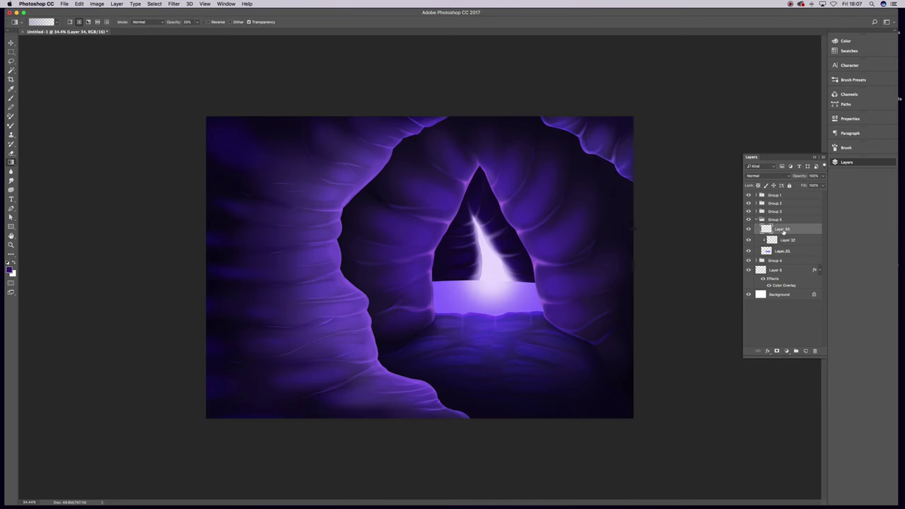
{"action": "key", "text": "ctrl+shift+alt+n"}
{"action": "key", "text": "ctrl+alt+g"}
{"action": "left_click", "coordinate": [757, 175]}
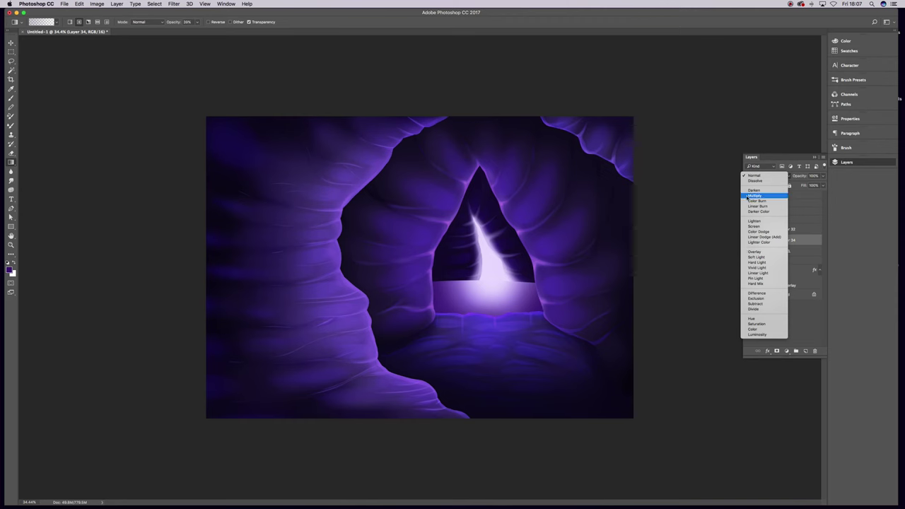
{"action": "left_click", "coordinate": [755, 176]}
{"action": "key", "text": "shift+alt+n"}
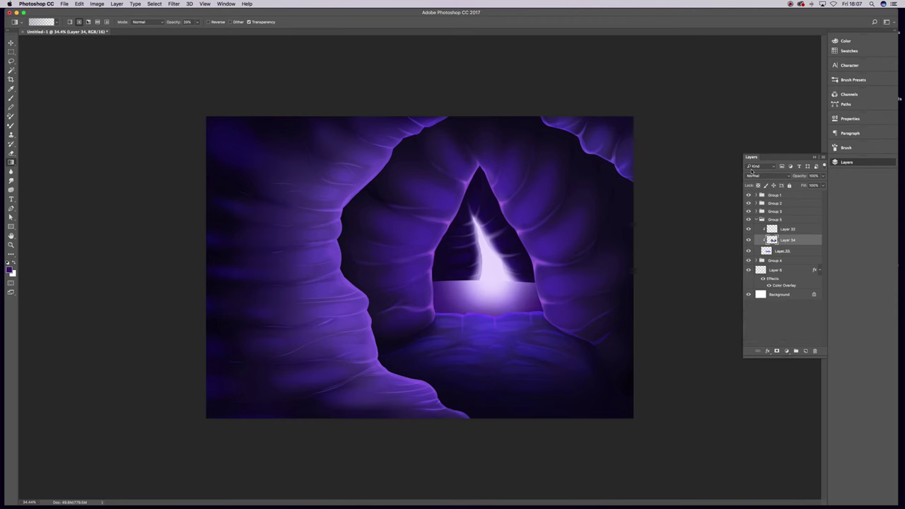
Move Layer 34 above Layer 32 and add an unclipped Overlay Layer 35 for ripple lines.
{"action": "key", "text": "ctrl+bracketright"}
{"action": "key", "text": "ctrl+shift+alt+n"}
{"action": "key", "text": "b"}
{"action": "right_click", "coordinate": [784, 229]}
{"action": "left_click", "coordinate": [814, 327]}
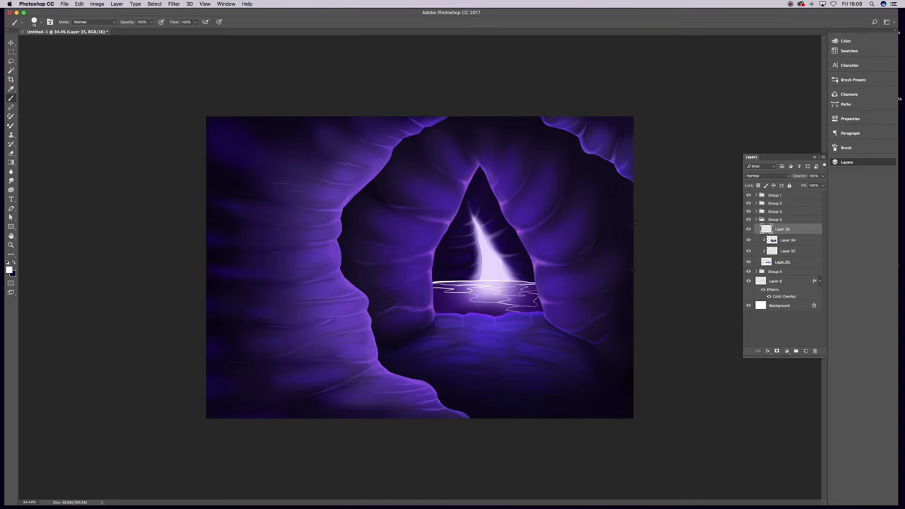
{"action": "left_click", "coordinate": [768, 175]}
{"action": "left_click", "coordinate": [764, 244]}
Apply Motion Blur to the ripple lines.
{"action": "left_click", "coordinate": [174, 4]}
{"action": "left_click", "coordinate": [278, 114]}
{"action": "left_click", "coordinate": [780, 339]}
{"action": "left_click", "coordinate": [174, 4]}
{"action": "left_click", "coordinate": [278, 115]}
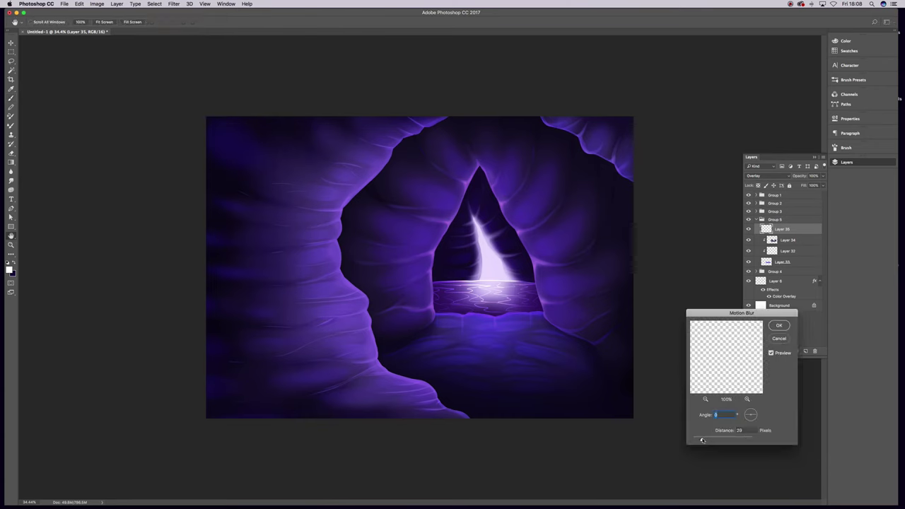
{"action": "left_click", "coordinate": [779, 339]}
Paint 28% opacity water highlights on Layer 36, set it to Overlay, and blur it.
{"action": "key", "text": "ctrl+shift+alt+n"}
{"action": "key", "text": "2"}
{"action": "key", "text": "8"}
{"action": "left_click_drag", "start_coordinate": [445, 298], "coordinate": [453, 310]}
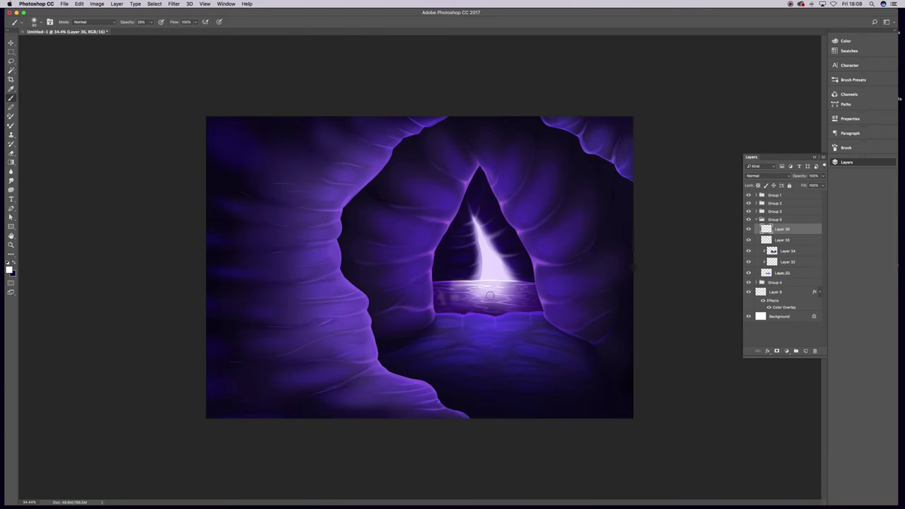
{"action": "left_click", "coordinate": [768, 175]}
{"action": "left_click", "coordinate": [764, 244]}
{"action": "left_click", "coordinate": [174, 4]}
{"action": "left_click", "coordinate": [278, 115]}
{"action": "left_click", "coordinate": [780, 340]}
Duplicate Layer 36 and merge the copy back into it.
{"action": "right_click", "coordinate": [784, 229]}
{"action": "left_click", "coordinate": [814, 258]}
{"action": "key", "text": "Return"}
{"action": "key", "text": "z"}
{"action": "key", "text": "ctrl+minus"}
{"action": "key", "text": "ctrl+e"}
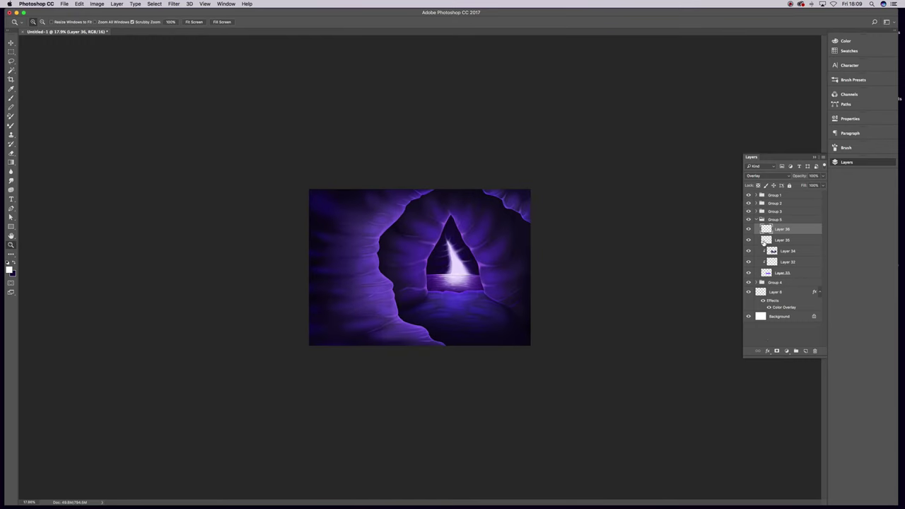
Add Layer 37 to Group 5 and review Layer 6's style settings.
{"action": "right_click", "coordinate": [780, 249]}
{"action": "left_click", "coordinate": [813, 334]}
{"action": "double_click", "coordinate": [784, 317]}
{"action": "key", "text": "Return"}
{"action": "left_click", "coordinate": [781, 230]}
{"action": "scroll", "coordinate": [488, 270], "scroll_direction": "up", "scroll_amount": 5}
{"action": "key", "text": "b"}
{"action": "left_click", "coordinate": [781, 342]}
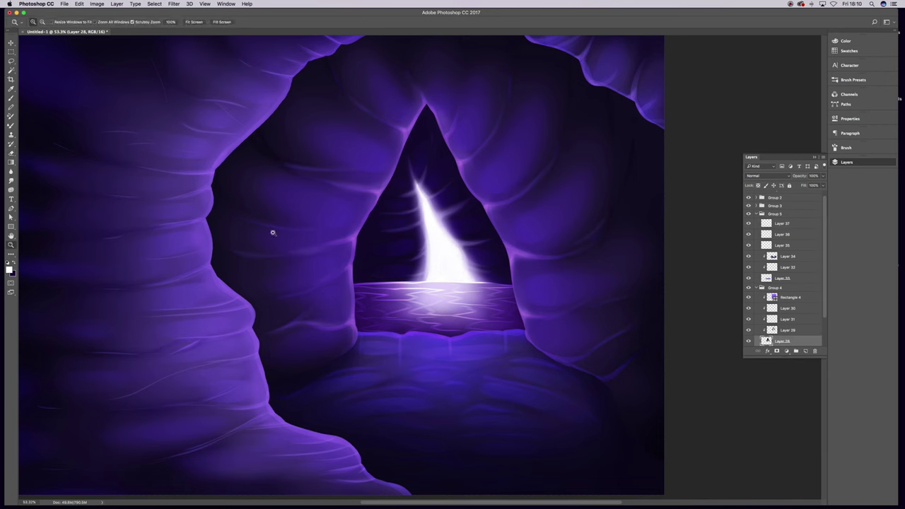
{"action": "scroll", "coordinate": [269, 233], "scroll_direction": "down", "scroll_amount": 5}
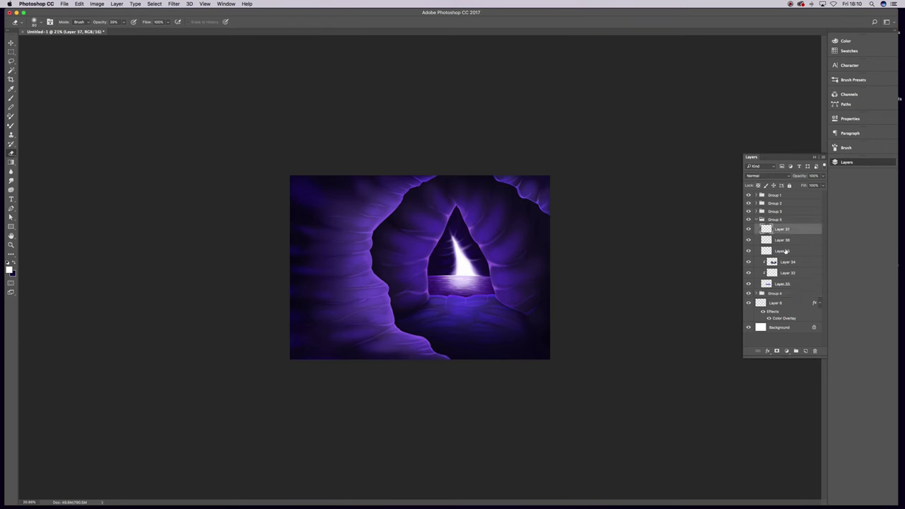
{"action": "right_click", "coordinate": [785, 251]}
Add Rectangle 5 over the pool with a purple fill colour.
{"action": "key", "text": "super+shift+alt+n"}
{"action": "right_click", "coordinate": [785, 261]}
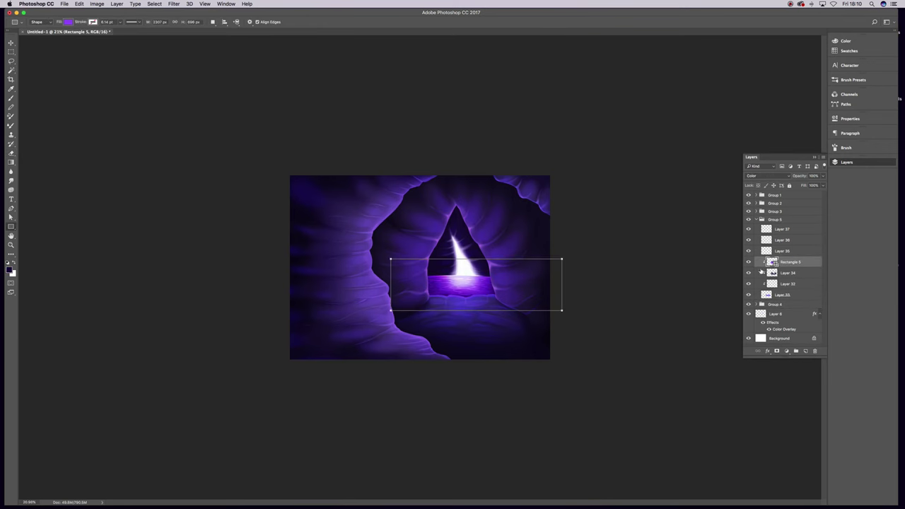
{"action": "double_click", "coordinate": [772, 261]}
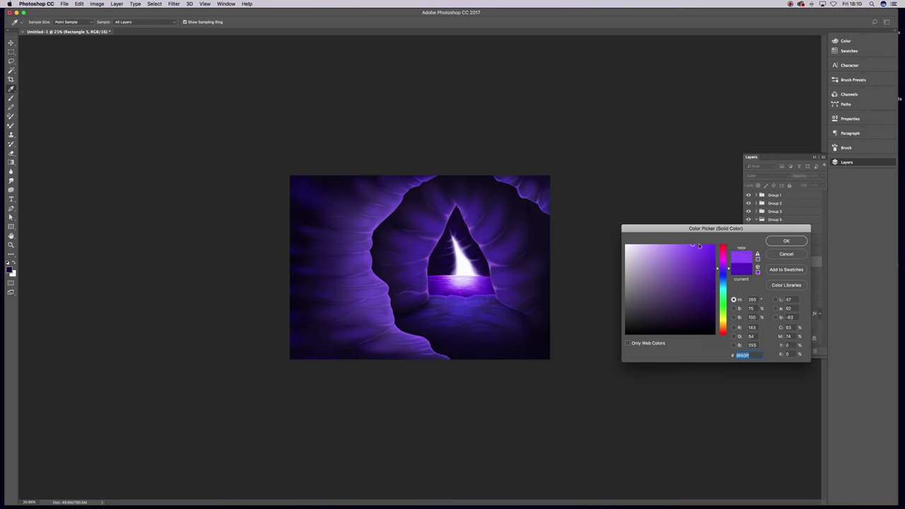
{"action": "key", "text": "Return"}
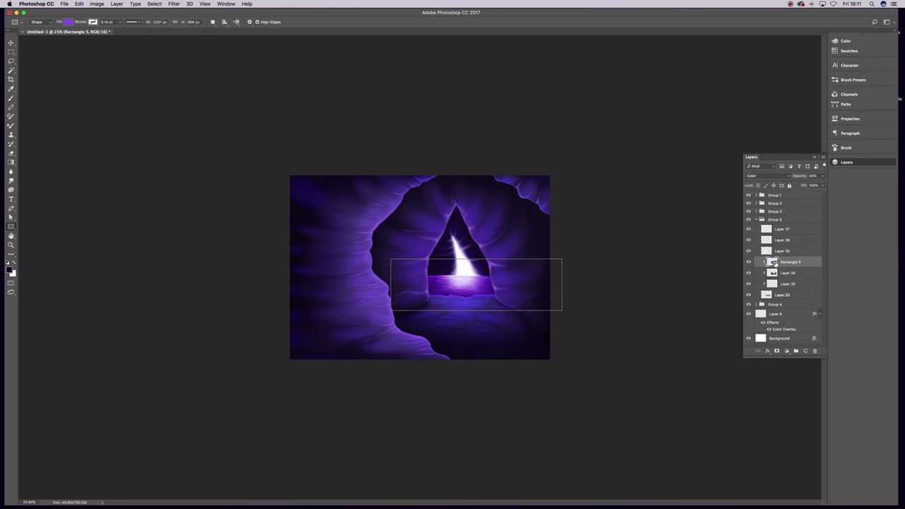
{"action": "double_click", "coordinate": [772, 263]}
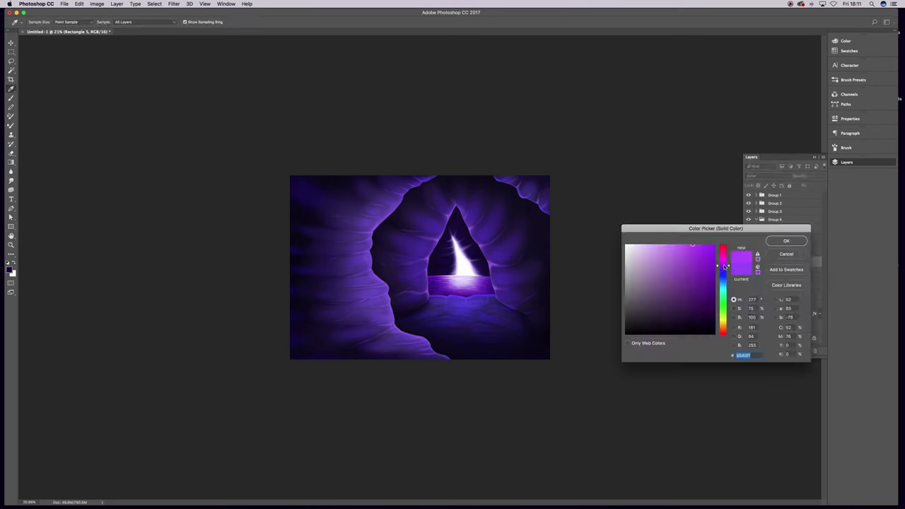
Set Layer 38 to Overlay at 80% opacity.
{"action": "left_click", "coordinate": [768, 175]}
{"action": "left_click", "coordinate": [792, 334]}
{"action": "left_click", "coordinate": [812, 175]}
{"action": "type", "text": "80"}
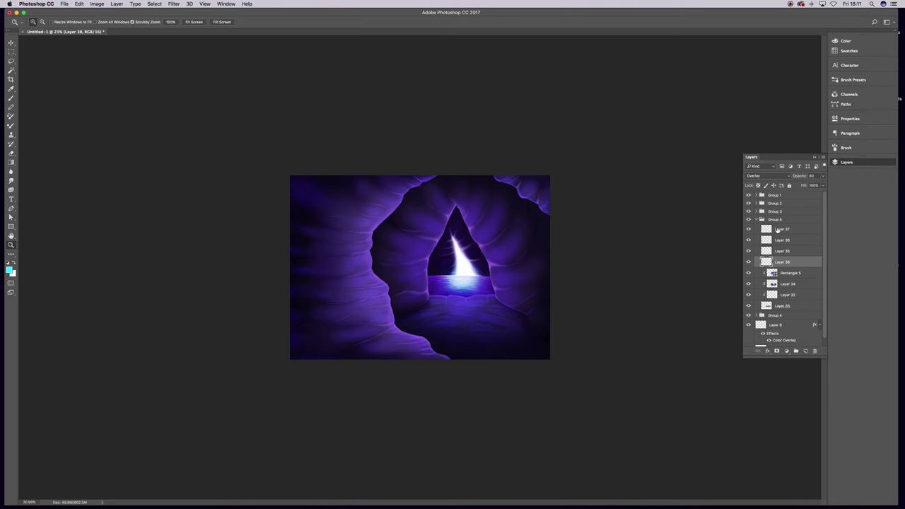
{"action": "key", "text": "Return"}
{"action": "key", "text": "e"}
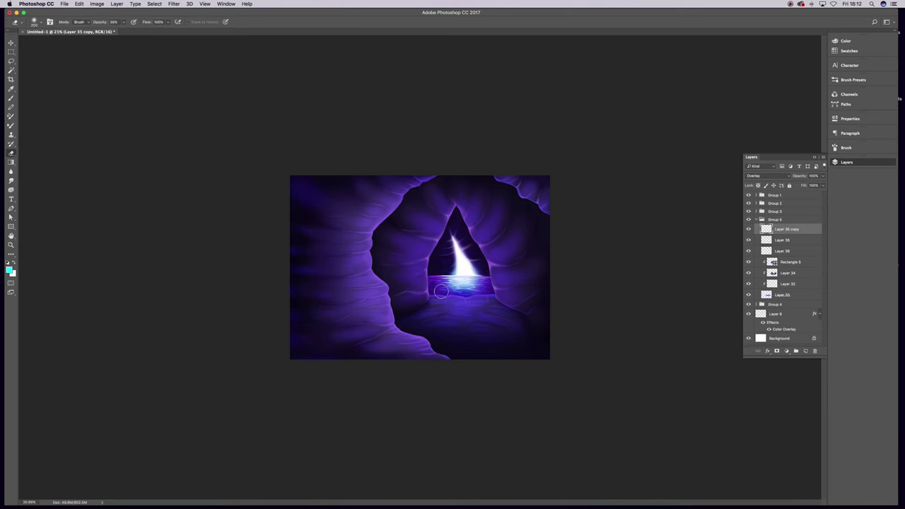
Lay a blue Multiply gradient across the pool and collapse the group as WATER.
{"action": "left_click", "coordinate": [790, 274]}
{"action": "left_click_drag", "start_coordinate": [461, 302], "coordinate": [460, 269]}
{"action": "left_click", "coordinate": [767, 176]}
{"action": "left_click", "coordinate": [760, 200]}
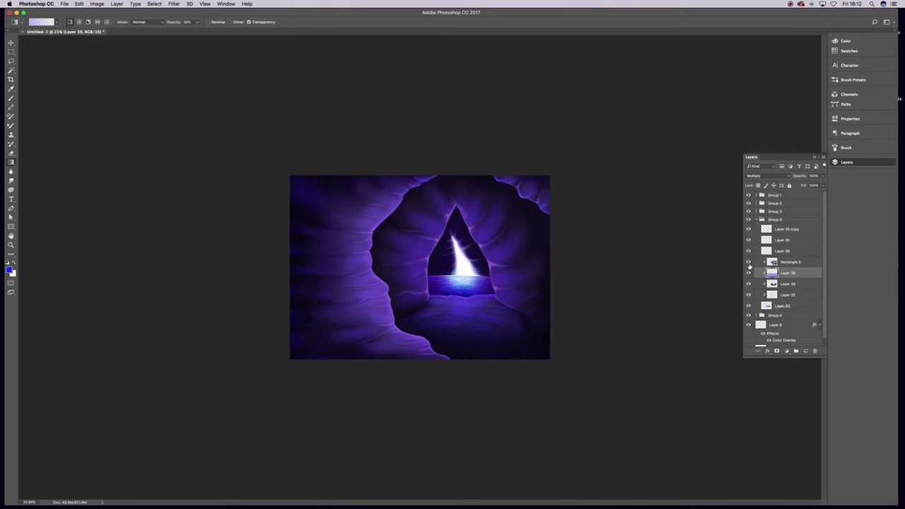
{"action": "left_click", "coordinate": [757, 220]}
{"action": "type", "text": "WATER"}
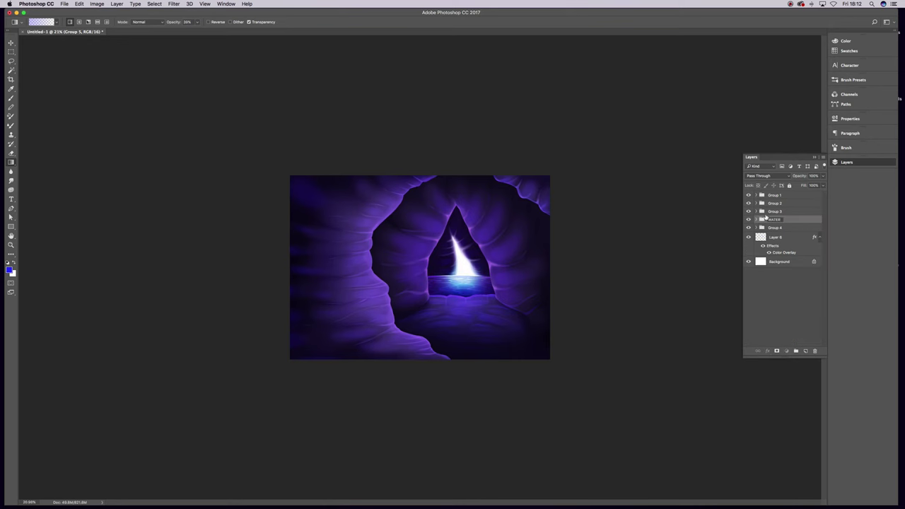
{"action": "key", "text": "Return"}
Add a layer to WATER, then collapse WATER and expand Group 2.
{"action": "key", "text": "ctrl+shift+alt+n"}
{"action": "scroll", "coordinate": [351, 245], "scroll_direction": "up", "scroll_amount": 5}
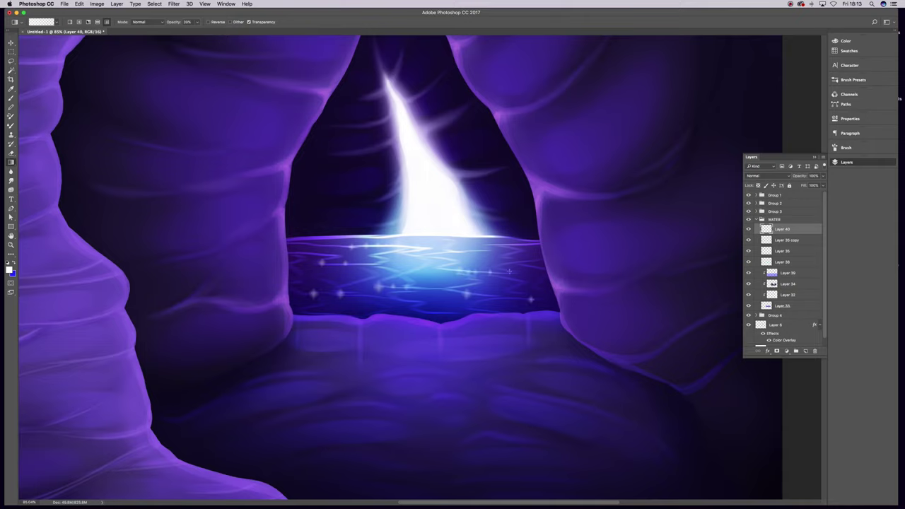
{"action": "key", "text": "z"}
{"action": "left_click_drag", "start_coordinate": [460, 297], "coordinate": [366, 259]}
{"action": "left_click", "coordinate": [757, 220]}
{"action": "left_click", "coordinate": [758, 203]}
Draw a radial gradient glow around the cave opening in Vivid Light.
{"action": "key", "text": "ctrl+shift+alt+n"}
{"action": "key", "text": "g"}
{"action": "key", "text": "Return"}
{"action": "left_click", "coordinate": [79, 21]}
{"action": "left_click_drag", "start_coordinate": [463, 234], "coordinate": [495, 290]}
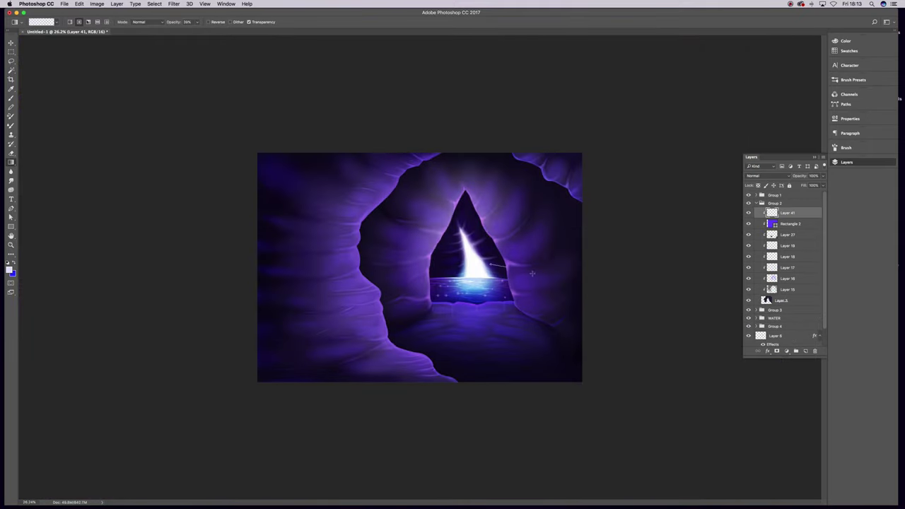
{"action": "left_click", "coordinate": [760, 176]}
{"action": "left_click", "coordinate": [749, 212]}
Add a second cyan glow layer in Vivid Light, shifted lower on the canvas.
{"action": "left_click", "coordinate": [807, 352]}
{"action": "key", "text": "Return"}
{"action": "left_click", "coordinate": [760, 175]}
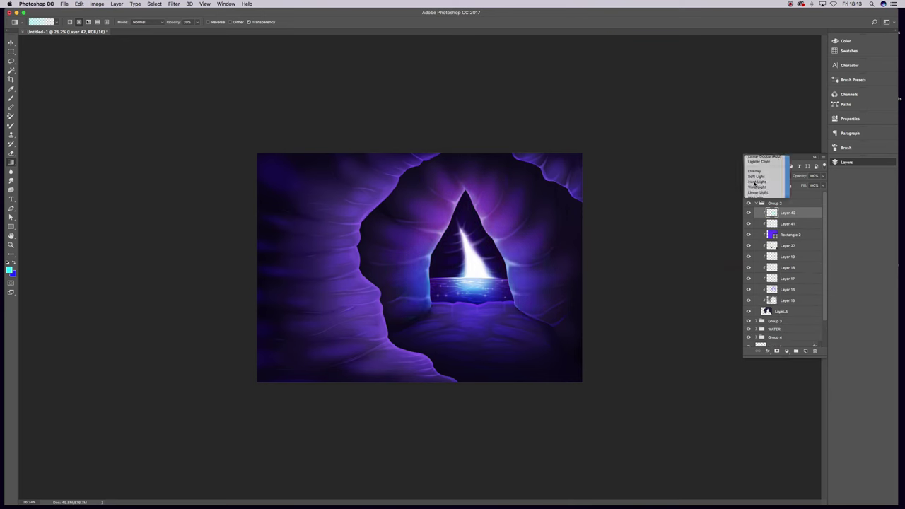
{"action": "key", "text": "v"}
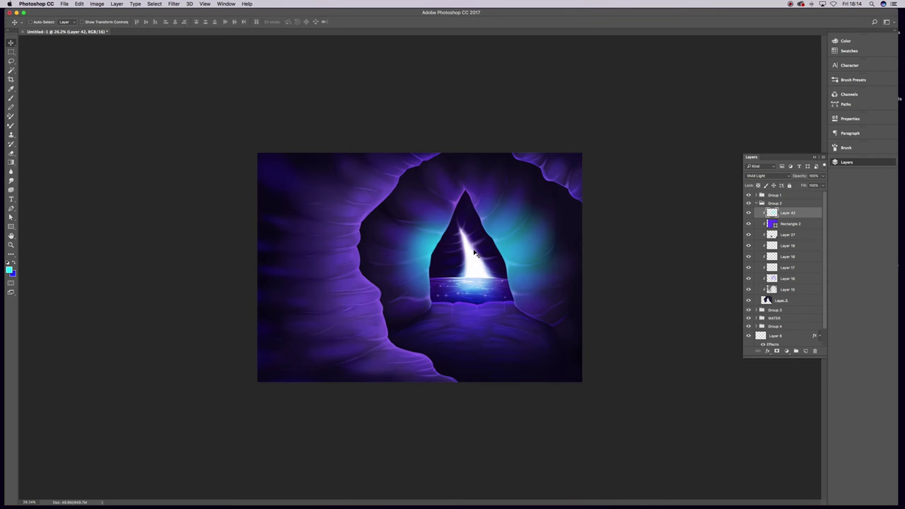
{"action": "left_click_drag", "start_coordinate": [475, 253], "coordinate": [493, 284]}
Add a white noise texture layer blended in Overlay.
{"action": "left_click", "coordinate": [805, 352]}
{"action": "key", "text": "b"}
{"action": "key", "text": "x"}
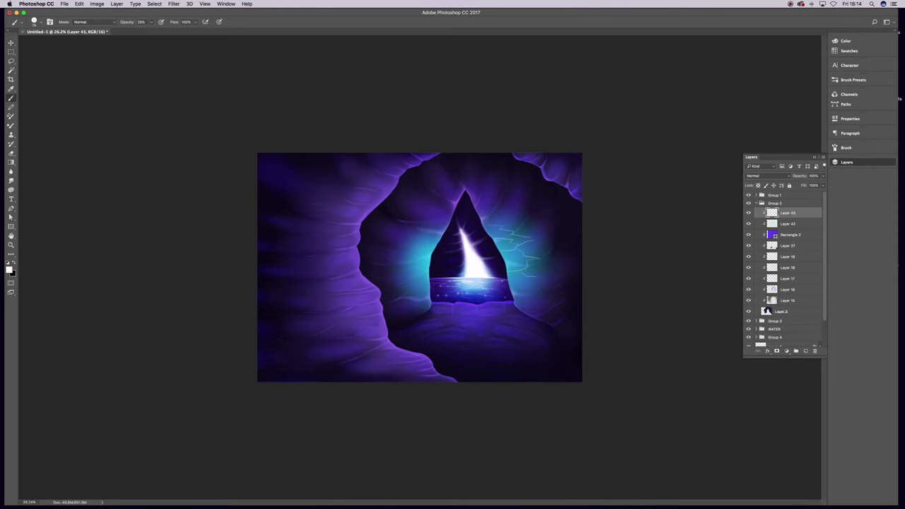
{"action": "left_click", "coordinate": [174, 3]}
{"action": "left_click", "coordinate": [283, 88]}
{"action": "left_click", "coordinate": [783, 327]}
{"action": "left_click", "coordinate": [767, 176]}
{"action": "left_click", "coordinate": [764, 233]}
Erase excess cyan glow and switch that glow layer to Pin Light.
{"action": "key", "text": "e"}
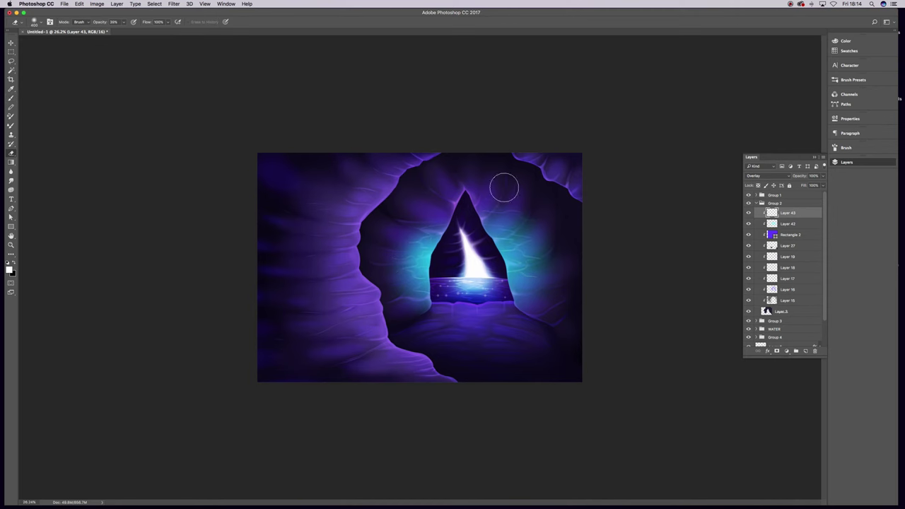
{"action": "key", "text": "alt+bracketleft"}
{"action": "left_click_drag", "start_coordinate": [390, 259], "coordinate": [520, 298]}
{"action": "left_click", "coordinate": [768, 176]}
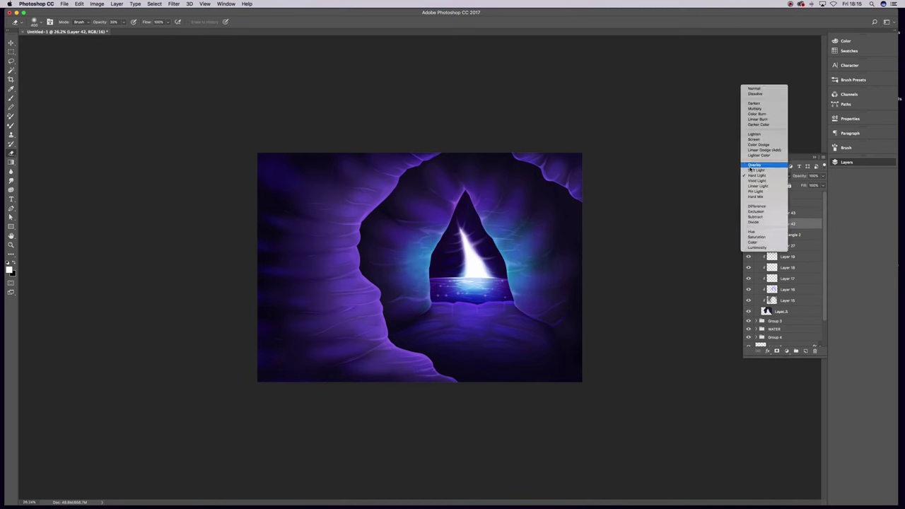
{"action": "left_click", "coordinate": [754, 177]}
{"action": "left_click", "coordinate": [754, 177]}
Collapse Group 2 and select Layer 44 inside Group 4.
{"action": "left_click", "coordinate": [775, 203]}
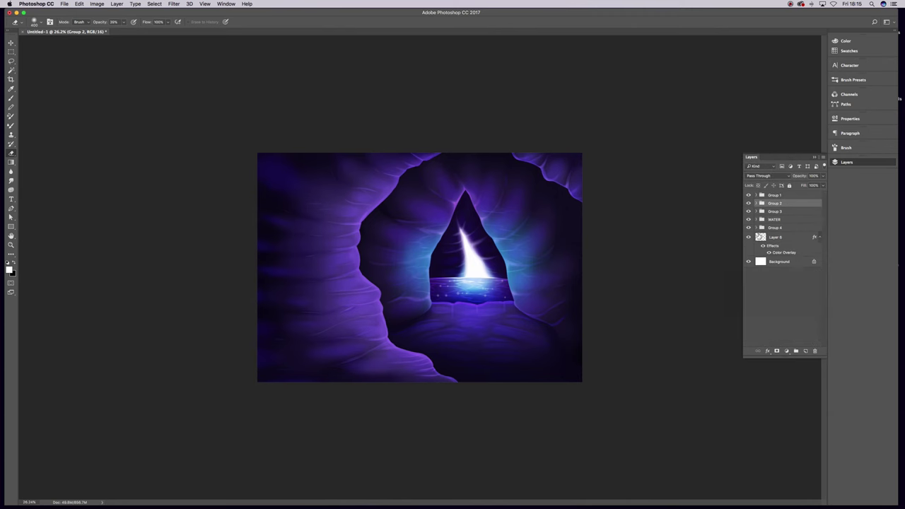
{"action": "left_click", "coordinate": [757, 227]}
{"action": "left_click", "coordinate": [785, 248]}
Add Layer 45 in Overlay mode and select the cyan glow Layer 42 in Group 2.
{"action": "key", "text": "b"}
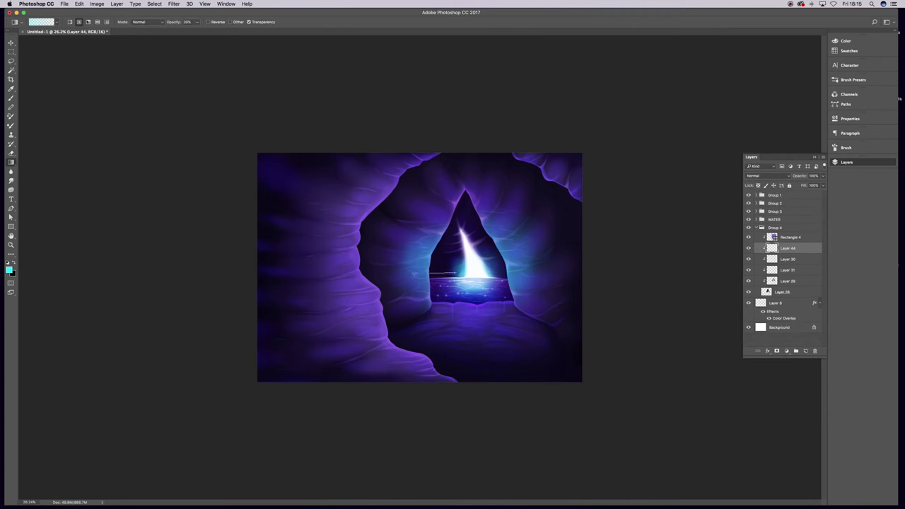
{"action": "key", "text": "ctrl+shift+alt+n"}
{"action": "key", "text": "x"}
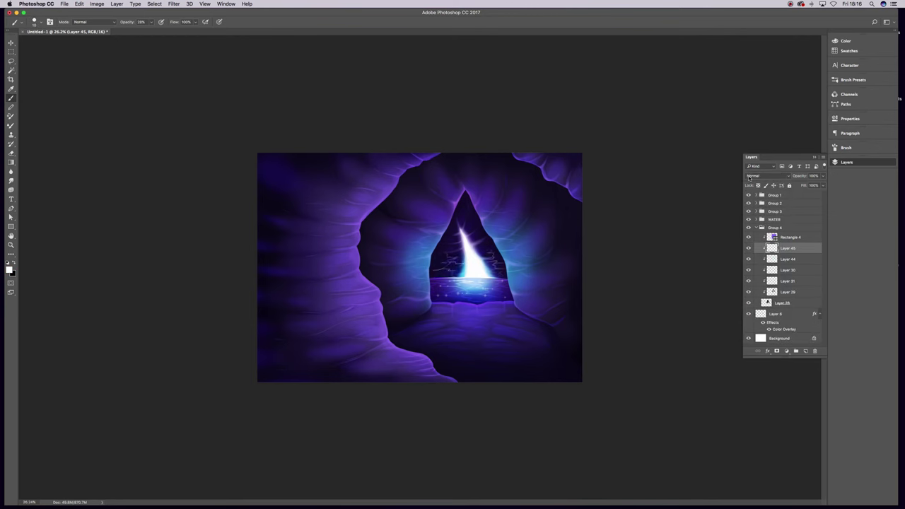
{"action": "left_click", "coordinate": [754, 175]}
{"action": "left_click", "coordinate": [754, 175]}
{"action": "left_click", "coordinate": [754, 175]}
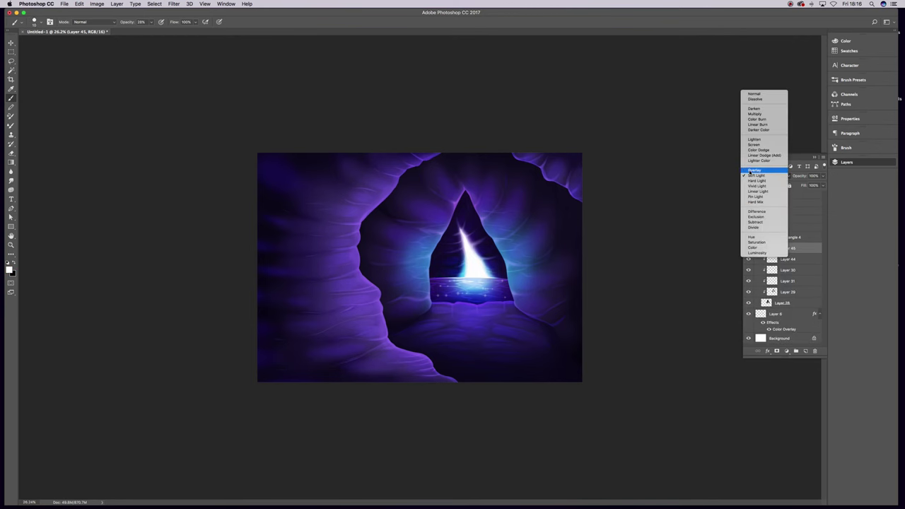
{"action": "left_click", "coordinate": [757, 227]}
{"action": "left_click", "coordinate": [757, 203]}
{"action": "left_click", "coordinate": [787, 234]}
Paint a cyan gradient glow on the left, with Layer 42 in Overlay and the glow in Vivid Light.
{"action": "left_click", "coordinate": [754, 175]}
{"action": "left_click", "coordinate": [805, 352]}
{"action": "left_click", "coordinate": [788, 242]}
{"action": "key", "text": "g"}
{"action": "key", "text": "super+minus"}
{"action": "left_click", "coordinate": [804, 352]}
{"action": "left_click_drag", "start_coordinate": [375, 212], "coordinate": [425, 297]}
{"action": "left_click", "coordinate": [754, 176]}
{"action": "left_click", "coordinate": [745, 253]}
{"action": "left_click", "coordinate": [754, 175]}
{"action": "left_click", "coordinate": [753, 191]}
Draw a cyan rectangle over the whole canvas and blend it in Saturation mode.
{"action": "left_click", "coordinate": [754, 176]}
{"action": "key", "text": "u"}
{"action": "left_click_drag", "start_coordinate": [312, 194], "coordinate": [553, 338]}
{"action": "left_click", "coordinate": [754, 175]}
{"action": "left_click", "coordinate": [753, 286]}
{"action": "left_click", "coordinate": [755, 176]}
{"action": "left_click", "coordinate": [754, 191]}
{"action": "left_click", "coordinate": [754, 175]}
{"action": "left_click", "coordinate": [753, 241]}
{"action": "left_click", "coordinate": [754, 182]}
{"action": "left_click", "coordinate": [754, 175]}
{"action": "left_click", "coordinate": [754, 181]}
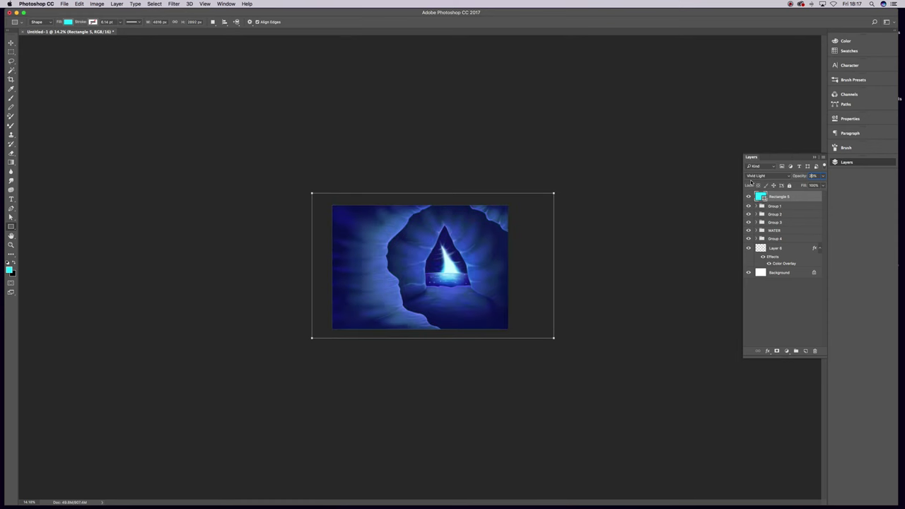
{"action": "left_click", "coordinate": [752, 237]}
{"action": "left_click", "coordinate": [749, 197]}
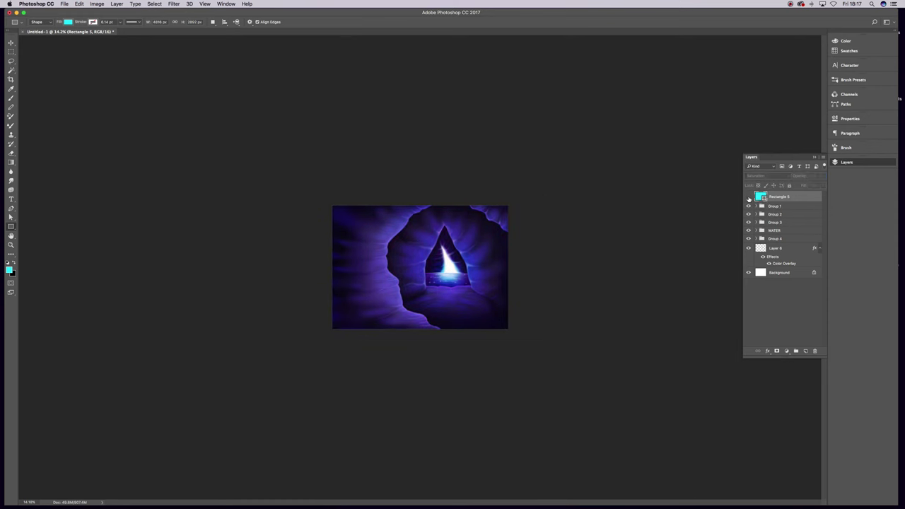
Rename the groups FRONTWALL, SEC_WALL, FLOOR and BACL_WALL, and add a new group for vines.
{"action": "key", "text": "z"}
{"action": "left_click_drag", "start_coordinate": [510, 241], "coordinate": [526, 241]}
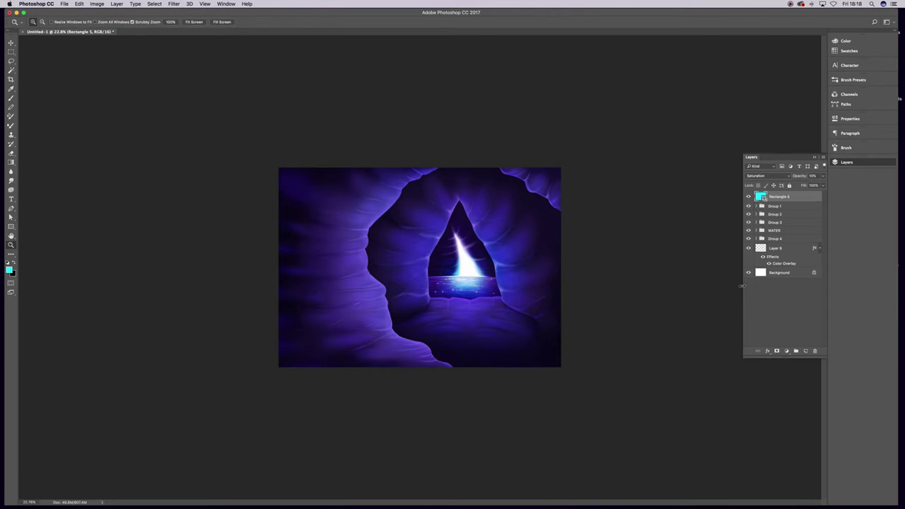
{"action": "double_click", "coordinate": [775, 206]}
{"action": "type", "text": "FRONTWALL"}
{"action": "key", "text": "Tab"}
{"action": "type", "text": "SEC_WALL"}
{"action": "key", "text": "Tab"}
{"action": "type", "text": "FLOOR"}
{"action": "key", "text": "Tab"}
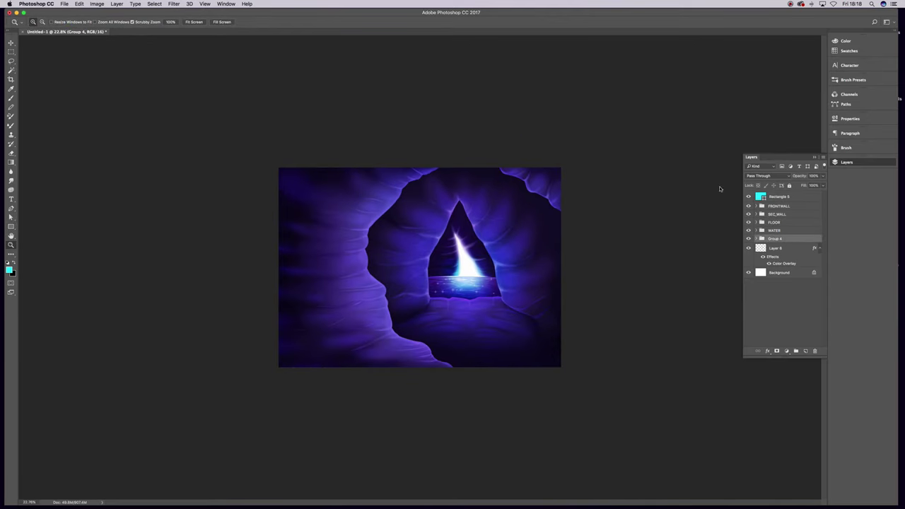
{"action": "type", "text": "WALL"}
{"action": "key", "text": "Tab"}
{"action": "key", "text": "Return"}
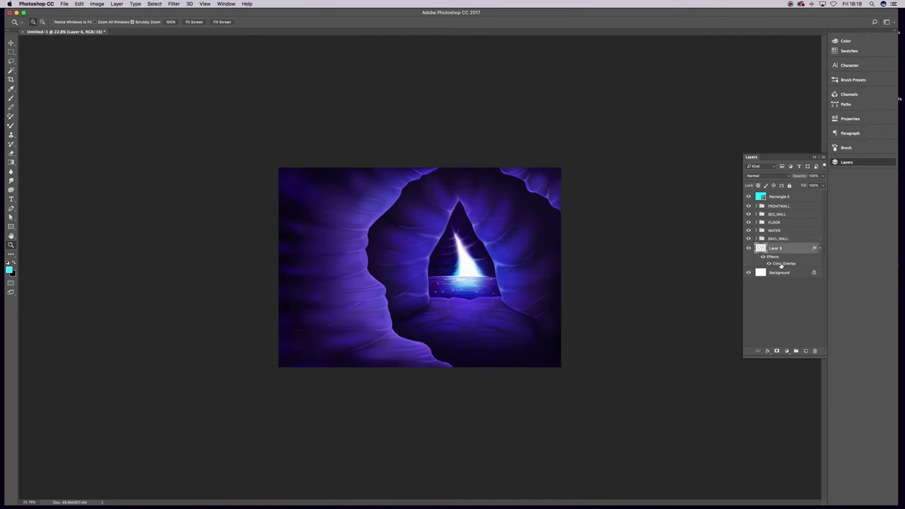
{"action": "double_click", "coordinate": [776, 239]}
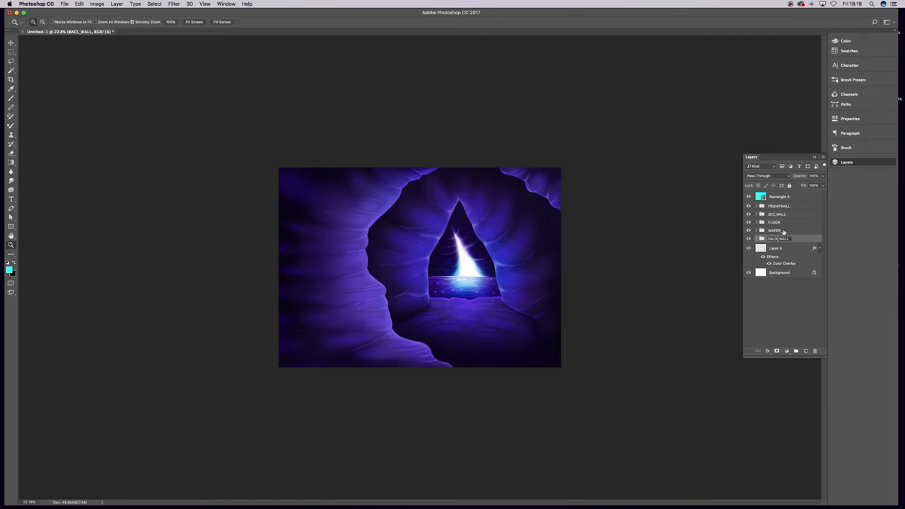
{"action": "type", "text": "K"}
{"action": "left_click", "coordinate": [9, 270]}
{"action": "left_click", "coordinate": [714, 306]}
Paint dark blue leaf strands down the left and right vines on a new layer.
{"action": "left_click_drag", "start_coordinate": [723, 279], "coordinate": [723, 285]}
{"action": "key", "text": "Return"}
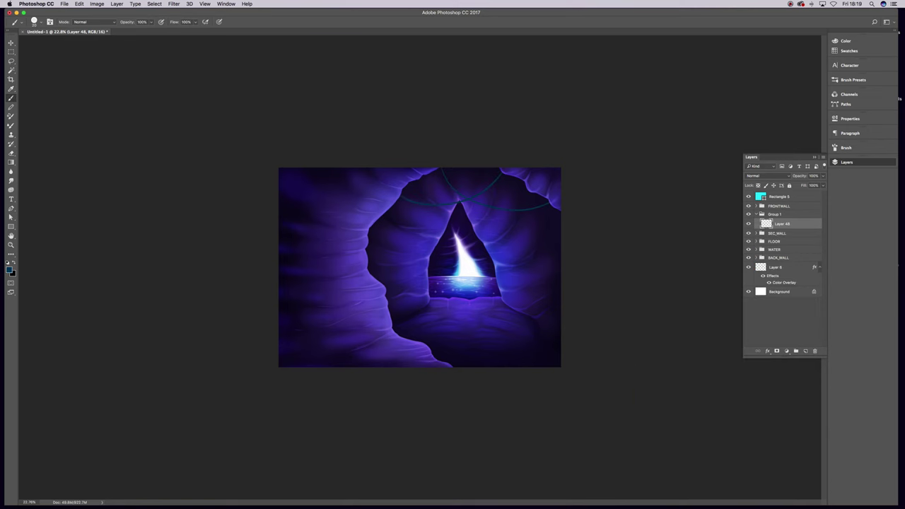
{"action": "key", "text": "8"}
{"action": "key", "text": "4"}
{"action": "scroll", "coordinate": [421, 143], "scroll_direction": "up", "scroll_amount": 3}
{"action": "key", "text": "ctrl+shift+alt+n"}
{"action": "left_click_drag", "start_coordinate": [427, 107], "coordinate": [431, 150]}
{"action": "left_click_drag", "start_coordinate": [539, 94], "coordinate": [555, 128]}
{"action": "left_click_drag", "start_coordinate": [635, 149], "coordinate": [645, 263]}
{"action": "left_click_drag", "start_coordinate": [655, 172], "coordinate": [656, 277]}
{"action": "left_click_drag", "start_coordinate": [382, 145], "coordinate": [382, 226]}
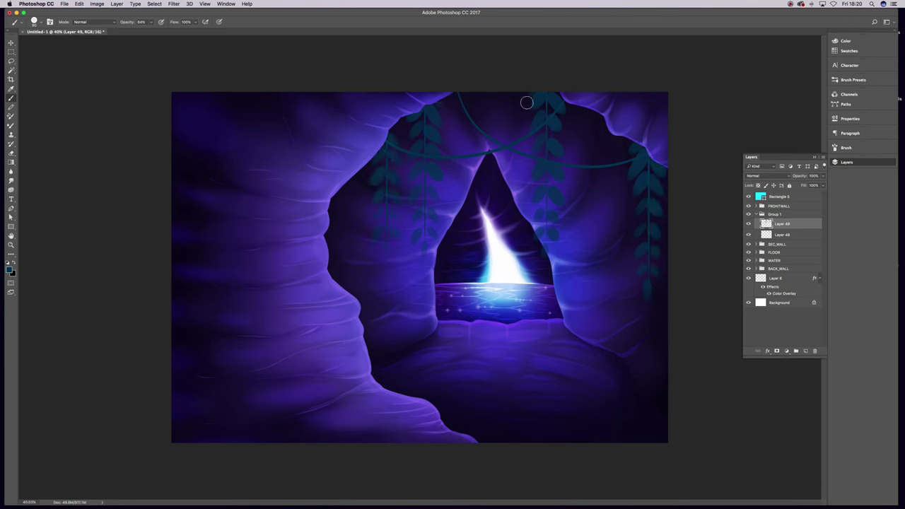
Paint teal leaves along the right, middle and left vines in Soft Light mode.
{"action": "key", "text": "e"}
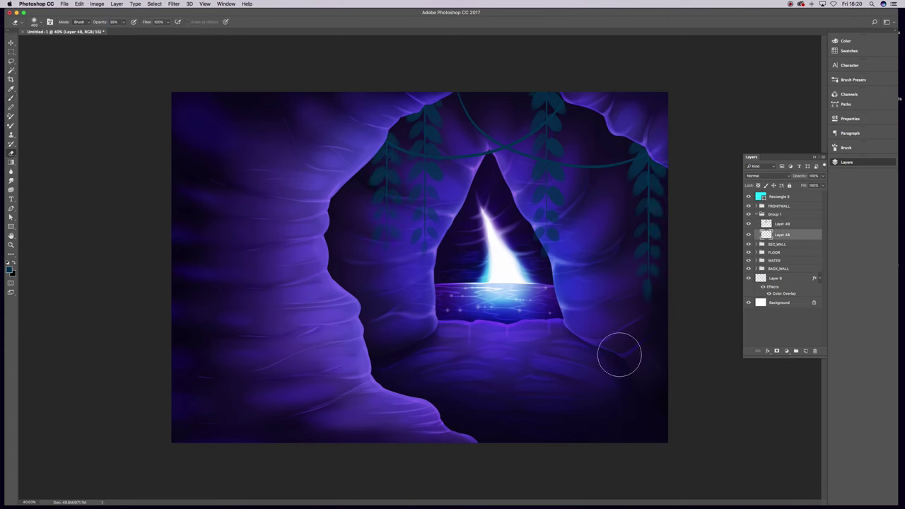
{"action": "key", "text": "b"}
{"action": "key", "text": "ctrl+shift+alt+n"}
{"action": "left_click", "coordinate": [10, 270]}
{"action": "left_click", "coordinate": [689, 286]}
{"action": "left_click", "coordinate": [788, 238]}
{"action": "left_click_drag", "start_coordinate": [604, 186], "coordinate": [615, 268]}
{"action": "left_click_drag", "start_coordinate": [527, 260], "coordinate": [532, 122]}
{"action": "mouse_move", "coordinate": [427, 131]}
{"action": "left_mouse_down"}
{"action": "mouse_move", "coordinate": [413, 177]}
{"action": "mouse_move", "coordinate": [428, 236]}
{"action": "mouse_move", "coordinate": [392, 222]}
{"action": "mouse_move", "coordinate": [396, 159]}
{"action": "left_mouse_up"}
{"action": "key", "text": "e"}
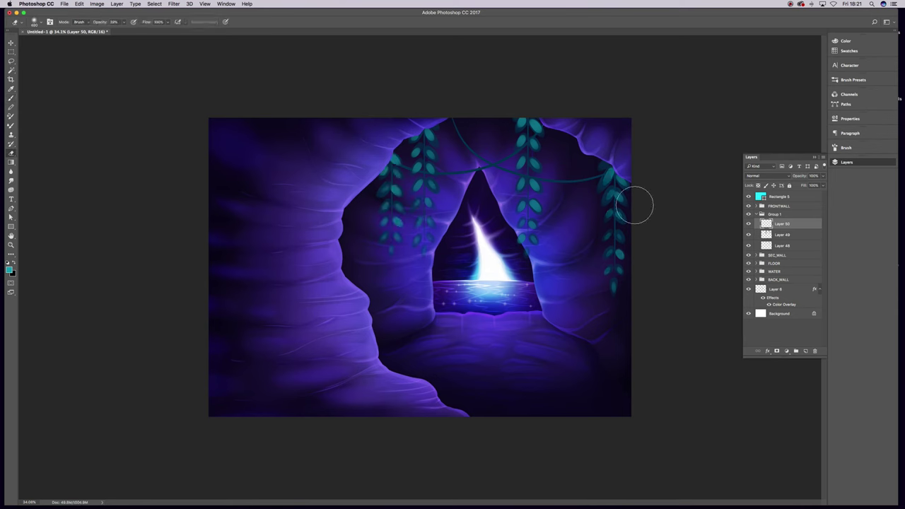
{"action": "left_click", "coordinate": [757, 175]}
{"action": "left_click", "coordinate": [752, 177]}
Add a new gradient-colour layer clipped to the leaves below.
{"action": "left_click", "coordinate": [806, 351]}
{"action": "key", "text": "z"}
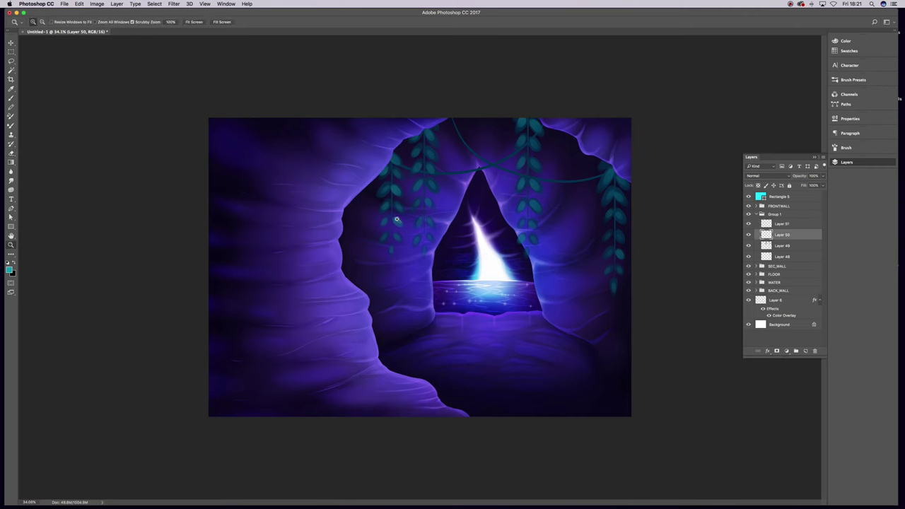
{"action": "key", "text": "ctrl+minus"}
{"action": "left_click", "coordinate": [807, 352]}
{"action": "key", "text": "g"}
{"action": "left_click", "coordinate": [9, 270]}
{"action": "left_click", "coordinate": [784, 241]}
{"action": "left_click", "coordinate": [805, 350]}
{"action": "right_click", "coordinate": [778, 257]}
{"action": "left_click", "coordinate": [778, 333]}
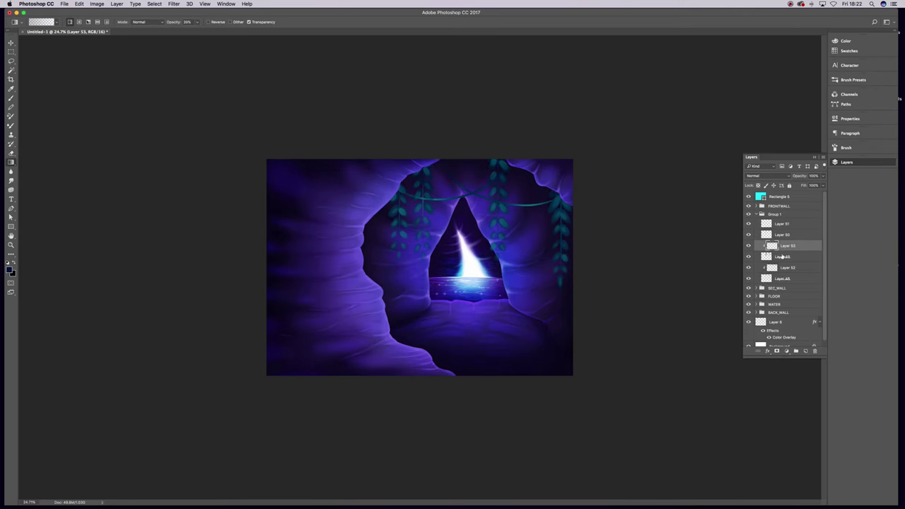
Clip new layers to Layers 50 and 51, setting Layer 54 to Multiply.
{"action": "left_click", "coordinate": [806, 351]}
{"action": "right_click", "coordinate": [785, 234]}
{"action": "left_click", "coordinate": [800, 333]}
{"action": "left_click", "coordinate": [806, 350]}
{"action": "right_click", "coordinate": [785, 224]}
{"action": "left_click", "coordinate": [799, 333]}
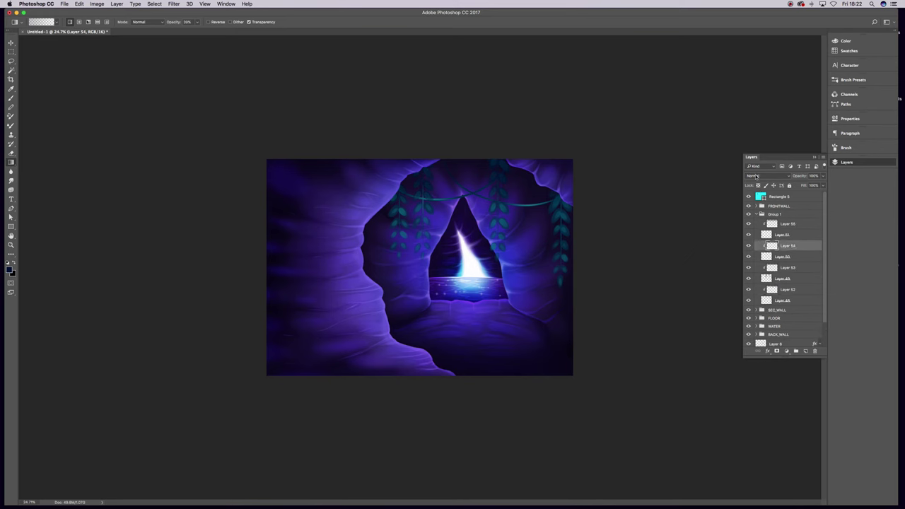
{"action": "left_click", "coordinate": [767, 176]}
{"action": "left_click", "coordinate": [767, 203]}
Give Layer 53 a cyan Overlay blend to brighten the leaves.
{"action": "key", "text": "z"}
{"action": "left_click", "coordinate": [785, 267]}
{"action": "left_click", "coordinate": [9, 269]}
{"action": "left_click", "coordinate": [788, 239]}
{"action": "left_click", "coordinate": [767, 175]}
{"action": "left_click", "coordinate": [757, 238]}
{"action": "left_click", "coordinate": [767, 176]}
{"action": "left_click", "coordinate": [755, 193]}
Add a new clipped layer above Layer 50 with the brush at full opacity.
{"action": "left_click", "coordinate": [754, 257]}
{"action": "left_click", "coordinate": [787, 311]}
{"action": "key", "text": "ctrl+shift+alt+n"}
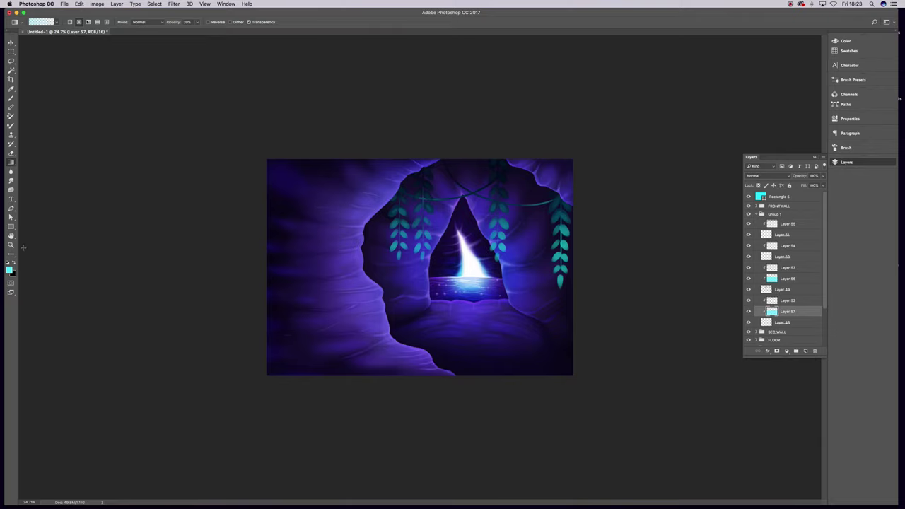
{"action": "key", "text": "0"}
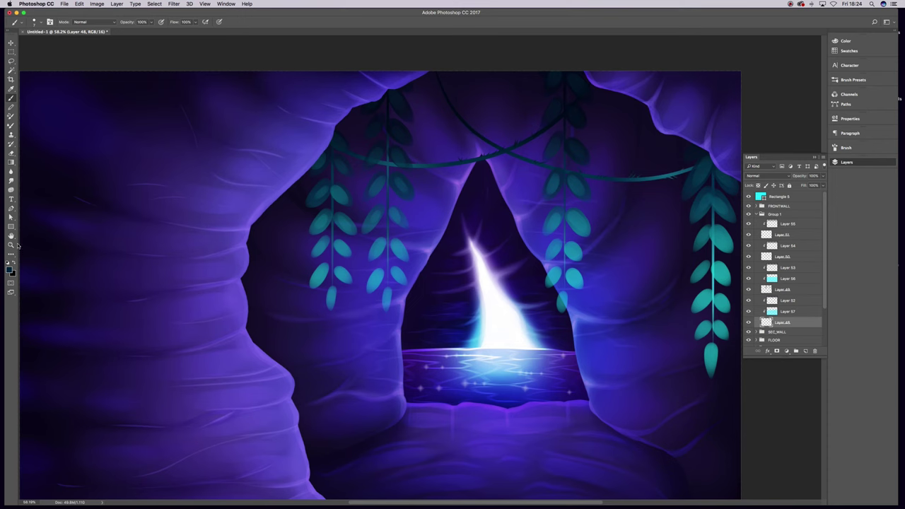
{"action": "scroll", "coordinate": [463, 201], "scroll_direction": "down", "scroll_amount": 5, "text": "alt"}
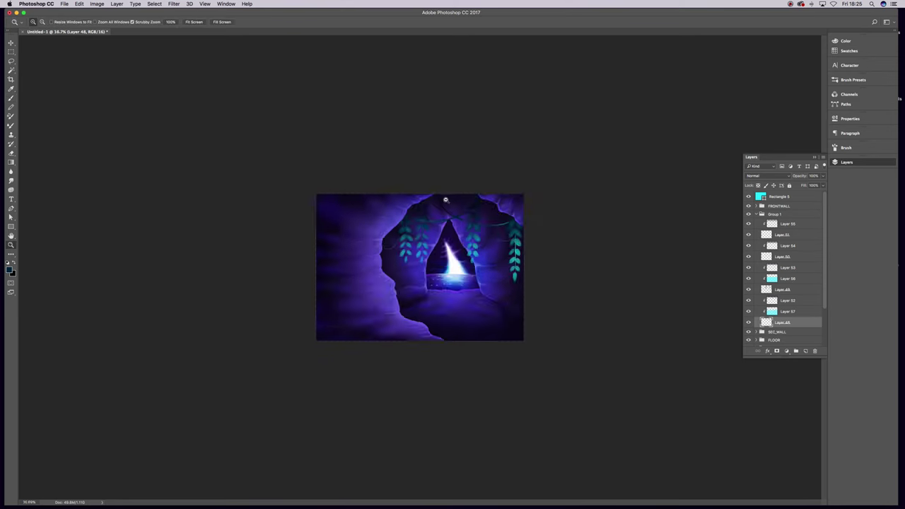
Merge leaf Layers 49–55, then duplicate the leaves and move the copies upward.
{"action": "left_click", "coordinate": [781, 289]}
{"action": "key", "text": "v"}
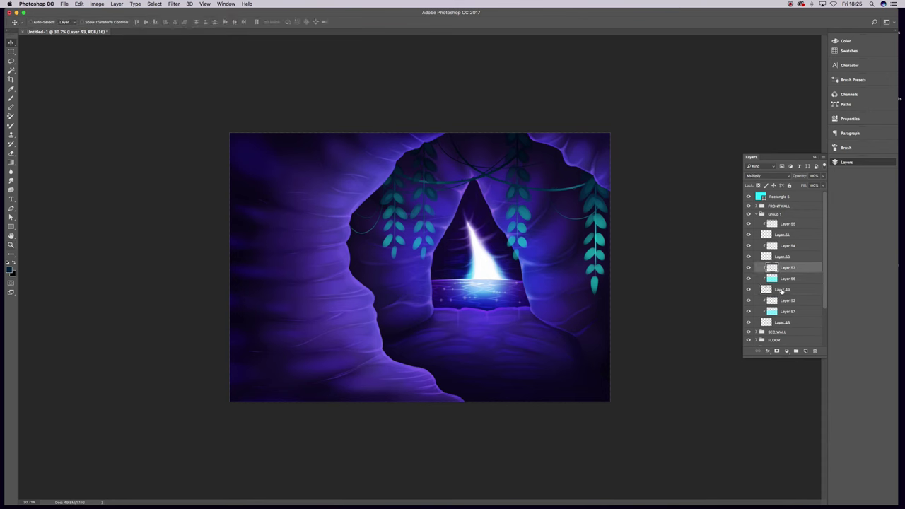
{"action": "left_click", "coordinate": [785, 268], "text": "shift"}
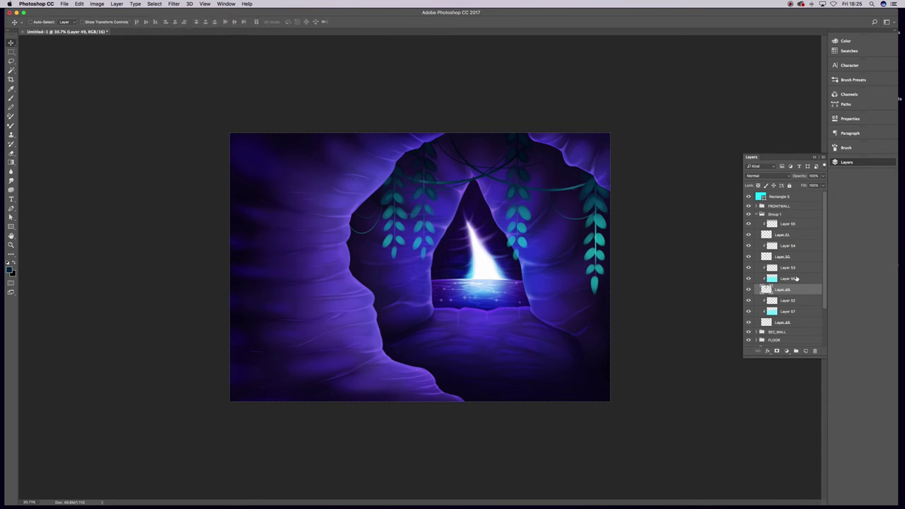
{"action": "left_click", "coordinate": [786, 223], "text": "shift"}
{"action": "key", "text": "Delete"}
{"action": "key", "text": "ctrl+j"}
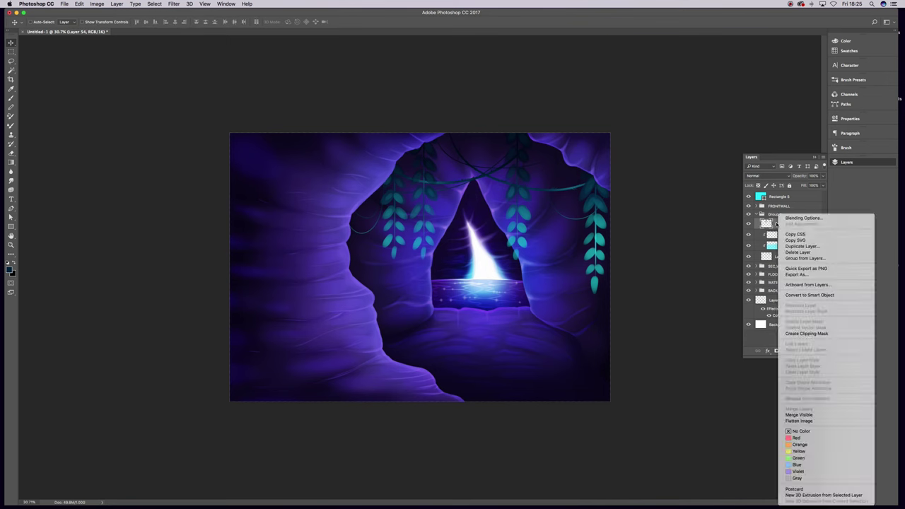
{"action": "mouse_move", "coordinate": [471, 217]}
{"action": "left_mouse_down"}
{"action": "mouse_move", "coordinate": [471, 167]}
{"action": "mouse_move", "coordinate": [558, 191]}
{"action": "mouse_move", "coordinate": [239, 235]}
{"action": "mouse_move", "coordinate": [545, 192]}
{"action": "left_mouse_up"}
{"action": "key", "text": "ctrl+j"}
Add clipped gradient shading over the copied leaves, with Layer 59 in Multiply.
{"action": "key", "text": "b"}
{"action": "left_click", "coordinate": [796, 351]}
{"action": "right_click", "coordinate": [779, 223]}
{"action": "left_click", "coordinate": [782, 333]}
{"action": "key", "text": "g"}
{"action": "left_click_drag", "start_coordinate": [440, 127], "coordinate": [442, 170]}
{"action": "right_click", "coordinate": [752, 247]}
{"action": "left_click", "coordinate": [785, 322]}
{"action": "left_click", "coordinate": [757, 175]}
{"action": "left_click", "coordinate": [761, 201]}
Add a new white-colour layer and gather the vine layers into the VINES group.
{"action": "key", "text": "b"}
{"action": "scroll", "coordinate": [420, 266], "scroll_direction": "down", "scroll_amount": 2}
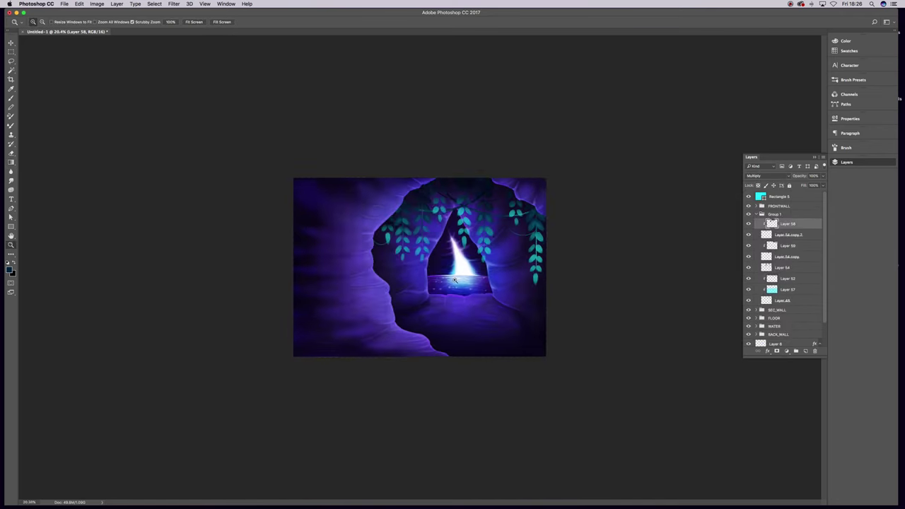
{"action": "left_click", "coordinate": [806, 351]}
{"action": "key", "text": "x"}
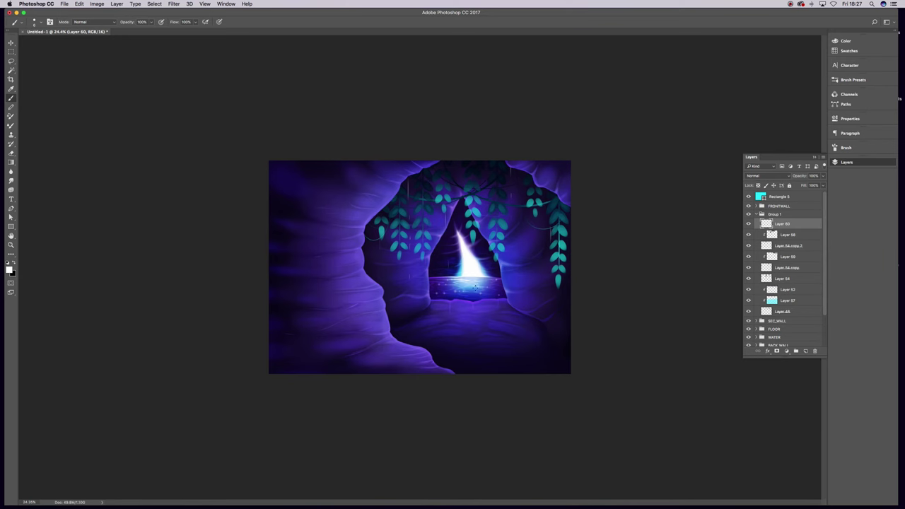
{"action": "key", "text": "ctrl+e"}
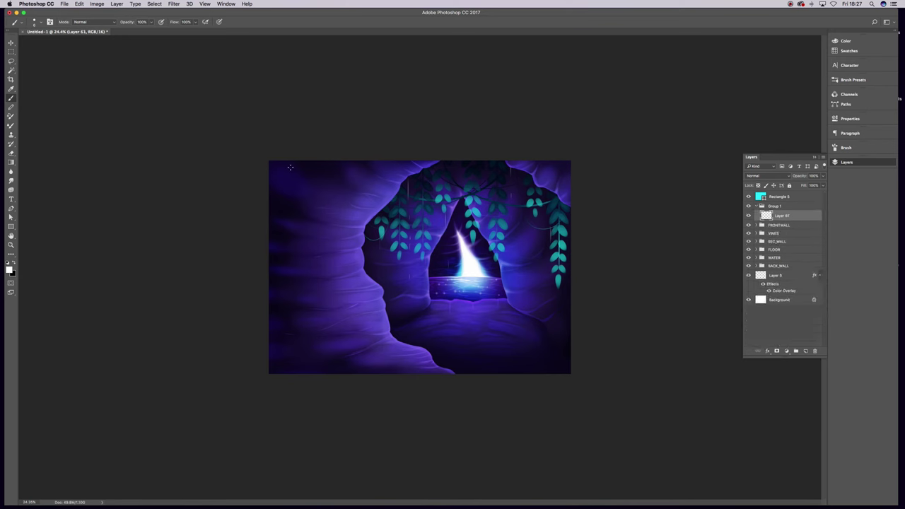
Choose a cyan foreground colour for the grass tufts.
{"action": "left_click", "coordinate": [9, 269]}
{"action": "left_click", "coordinate": [722, 282]}
{"action": "left_click", "coordinate": [786, 238]}
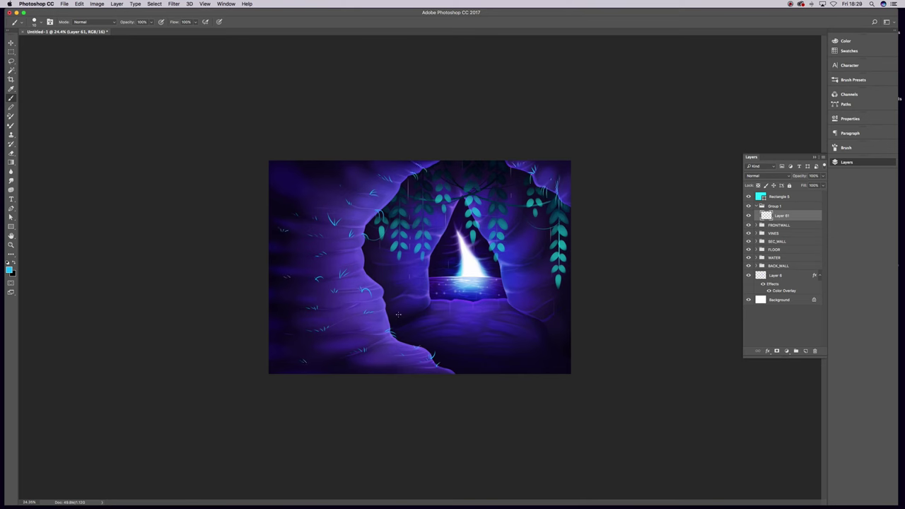
Add Layer 62 in Multiply mode with a darker foreground colour for shading.
{"action": "key", "text": "ctrl+shift+alt+n"}
{"action": "left_click", "coordinate": [10, 269]}
{"action": "key", "text": "Return"}
{"action": "key", "text": "g"}
{"action": "left_click", "coordinate": [760, 176]}
{"action": "left_click", "coordinate": [757, 232]}
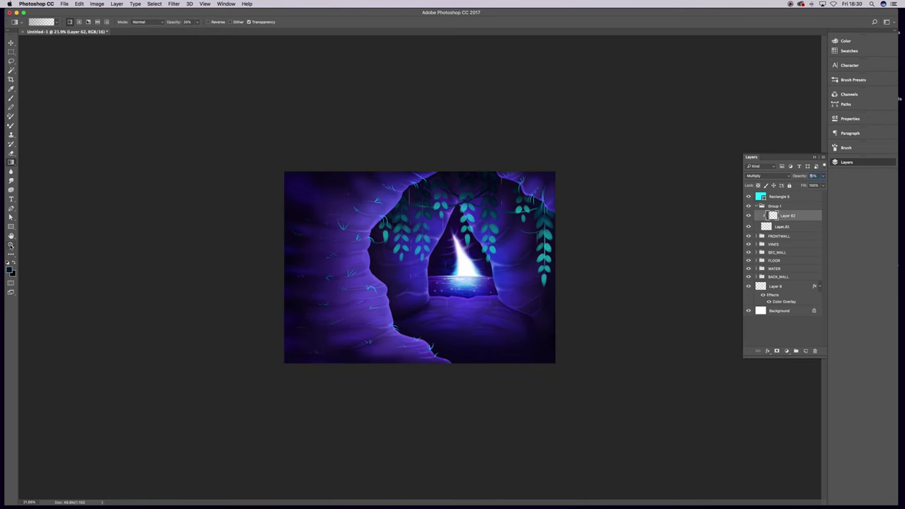
Add Layer 63 in the GRASS group and undo a stray grass stroke.
{"action": "left_click", "coordinate": [806, 352]}
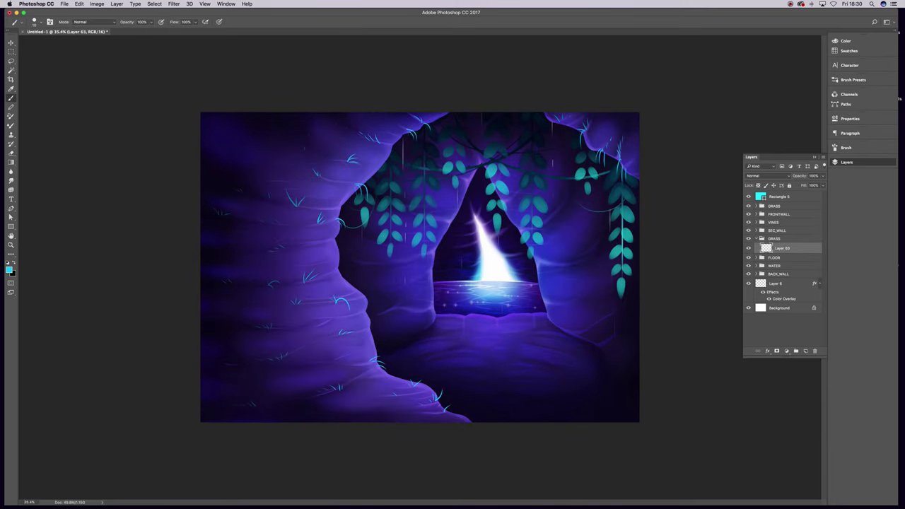
{"action": "key", "text": "ctrl+alt+z"}
{"action": "key", "text": "ctrl+alt+z"}
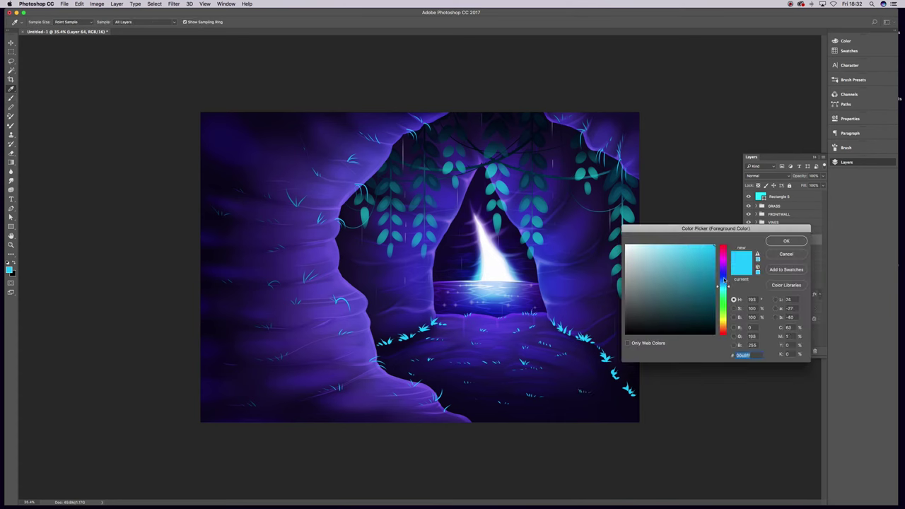
Darken the floor grass on Layer 64 with a gradient, then check the VINES group.
{"action": "left_click_drag", "start_coordinate": [401, 376], "coordinate": [530, 397]}
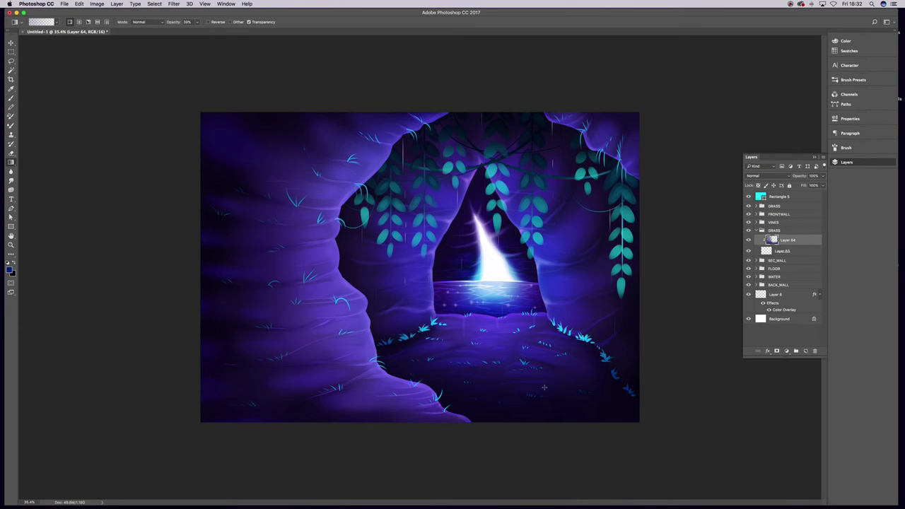
{"action": "left_click", "coordinate": [11, 245]}
{"action": "left_click", "coordinate": [757, 222]}
{"action": "left_click", "coordinate": [782, 242]}
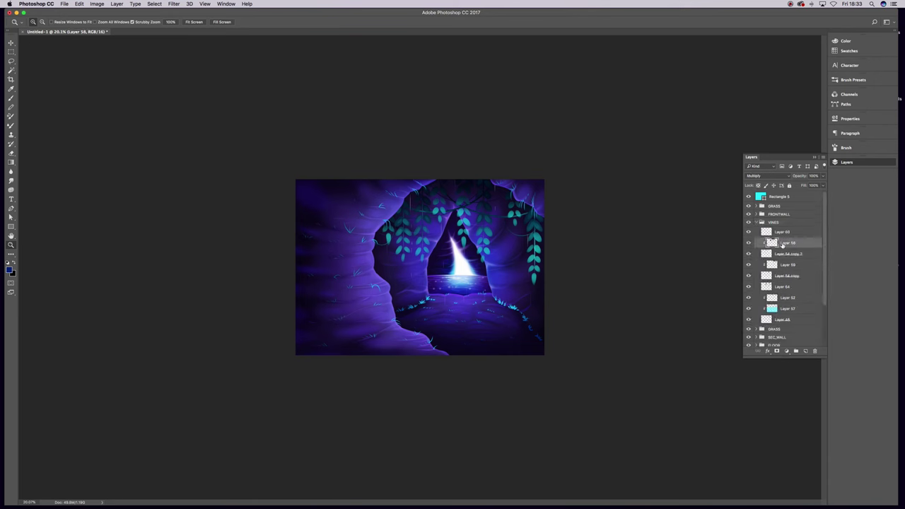
{"action": "left_click", "coordinate": [757, 222]}
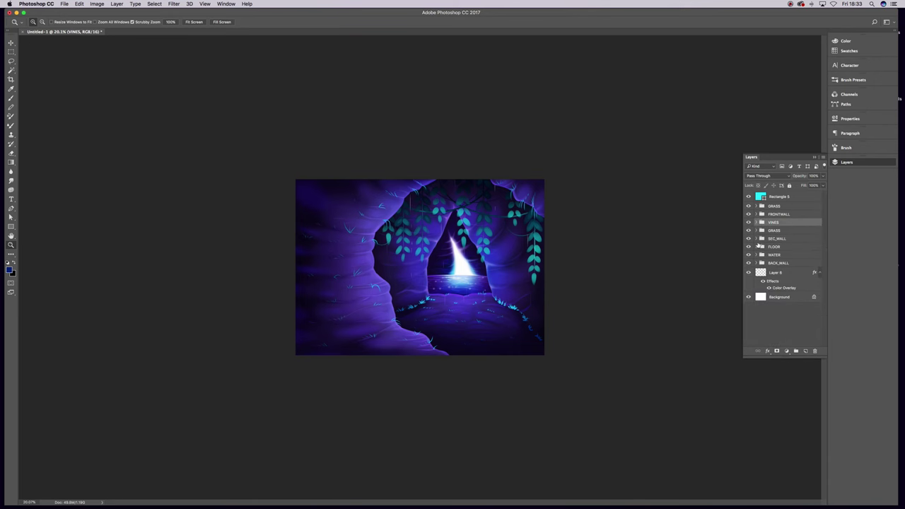
Add a dark blue full-canvas Rectangle 6 layer blended in Soft Light.
{"action": "right_click", "coordinate": [778, 216]}
{"action": "left_click", "coordinate": [757, 175]}
{"action": "left_click", "coordinate": [760, 175]}
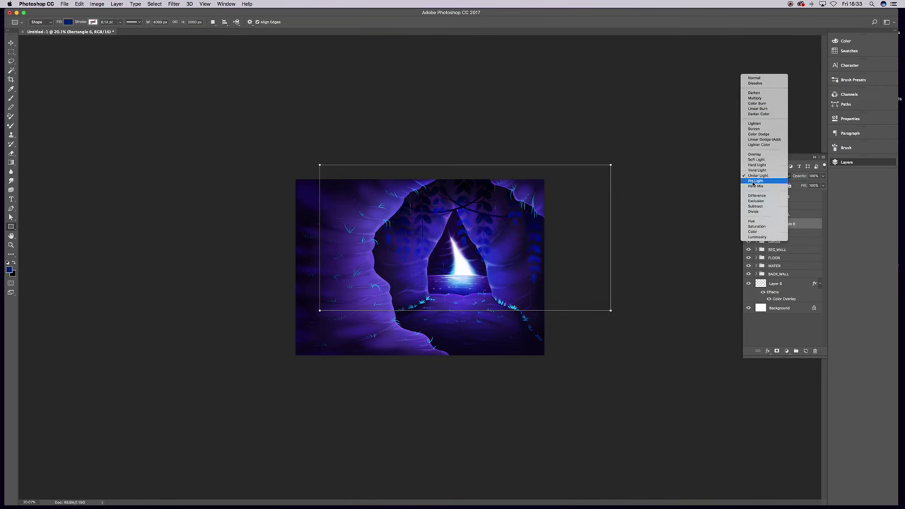
{"action": "left_click", "coordinate": [754, 177]}
{"action": "left_click", "coordinate": [778, 213]}
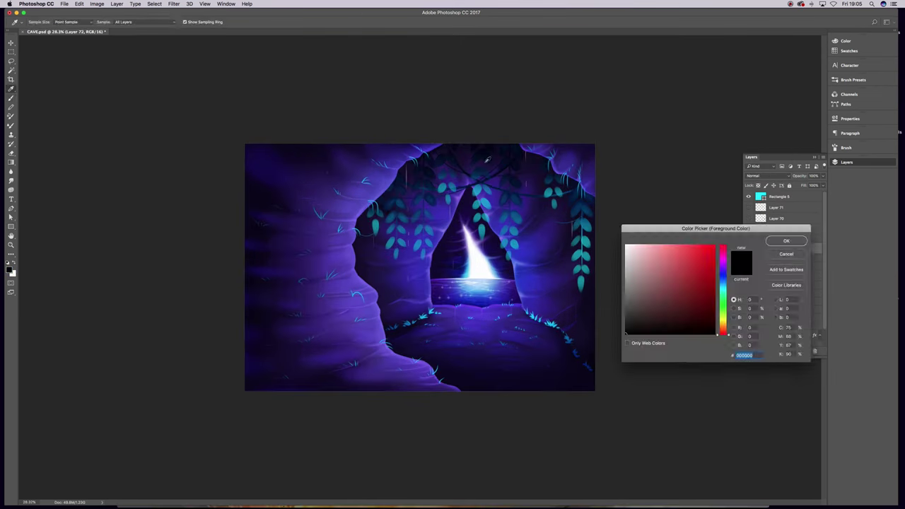
Paint dark teal leaves at the top-left, along the left wall and bottom-left edge.
{"action": "key", "text": "Return"}
{"action": "key", "text": "b"}
{"action": "mouse_move", "coordinate": [291, 152]}
{"action": "left_mouse_down"}
{"action": "mouse_move", "coordinate": [313, 208]}
{"action": "mouse_move", "coordinate": [249, 253]}
{"action": "mouse_move", "coordinate": [260, 324]}
{"action": "mouse_move", "coordinate": [396, 169]}
{"action": "left_mouse_up"}
{"action": "key", "text": "ctrl+z"}
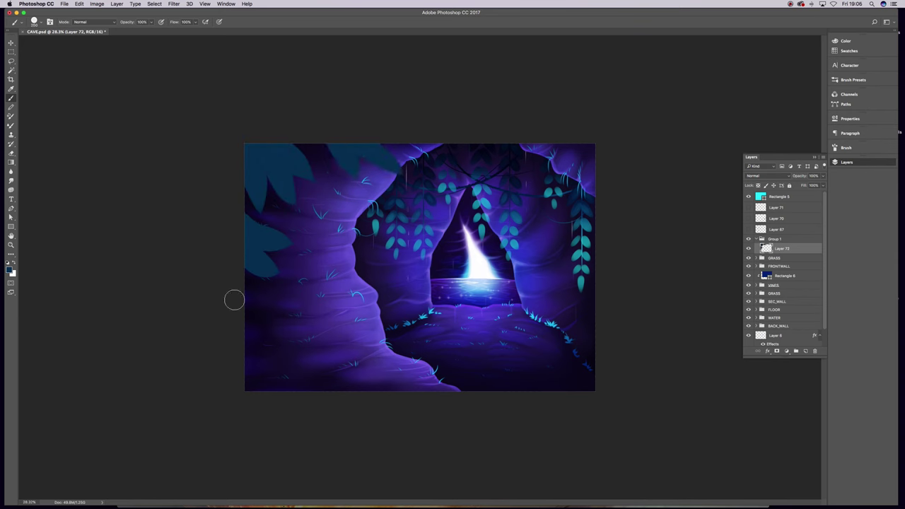
{"action": "mouse_move", "coordinate": [245, 322]}
{"action": "left_mouse_down"}
{"action": "mouse_move", "coordinate": [301, 315]}
{"action": "mouse_move", "coordinate": [345, 284]}
{"action": "left_mouse_up"}
{"action": "mouse_move", "coordinate": [287, 306]}
{"action": "left_mouse_down"}
{"action": "mouse_move", "coordinate": [289, 278]}
{"action": "mouse_move", "coordinate": [270, 282]}
{"action": "left_mouse_up"}
{"action": "key", "text": "bracketleft"}
{"action": "key", "text": "bracketleft"}
{"action": "mouse_move", "coordinate": [247, 376]}
{"action": "left_mouse_down"}
{"action": "mouse_move", "coordinate": [264, 361]}
{"action": "mouse_move", "coordinate": [261, 379]}
{"action": "left_mouse_up"}
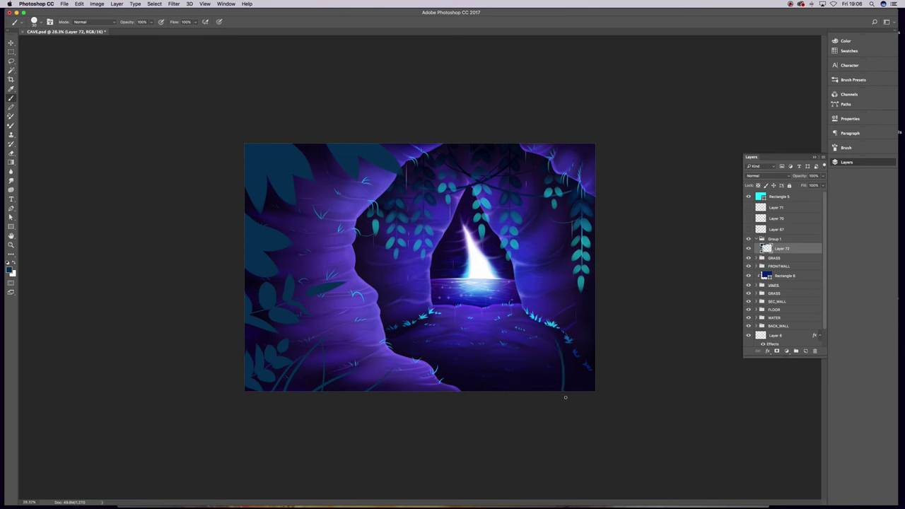
On a clipped layer above the leaves, darken the left and lower-left leaves with gradients.
{"action": "left_click", "coordinate": [10, 268]}
{"action": "left_click", "coordinate": [792, 239]}
{"action": "right_click", "coordinate": [778, 248]}
{"action": "key", "text": "g"}
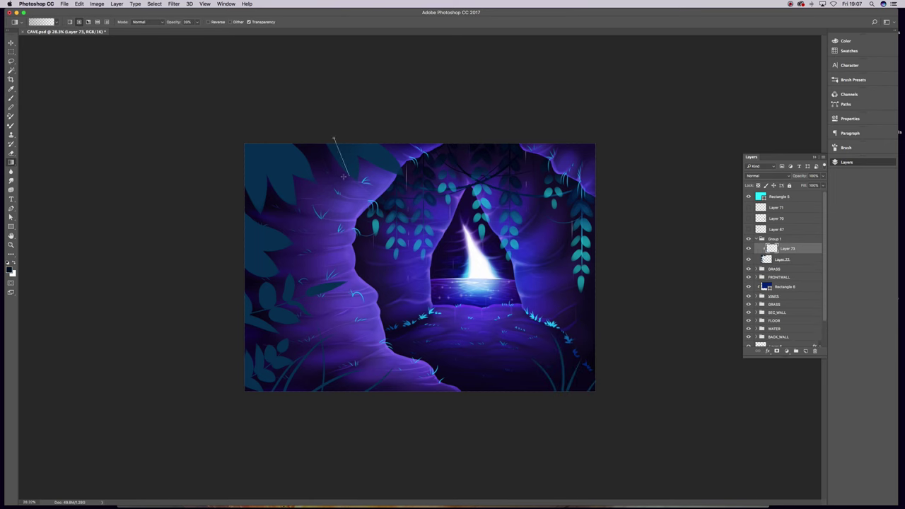
{"action": "left_click_drag", "start_coordinate": [342, 157], "coordinate": [275, 345]}
{"action": "left_click", "coordinate": [10, 269]}
{"action": "left_click", "coordinate": [672, 283]}
{"action": "left_click", "coordinate": [788, 238]}
{"action": "left_click_drag", "start_coordinate": [239, 151], "coordinate": [370, 399]}
Add another clipped layer and brighten the left leaves with a light cyan gradient.
{"action": "left_click", "coordinate": [10, 269]}
{"action": "left_click", "coordinate": [672, 283]}
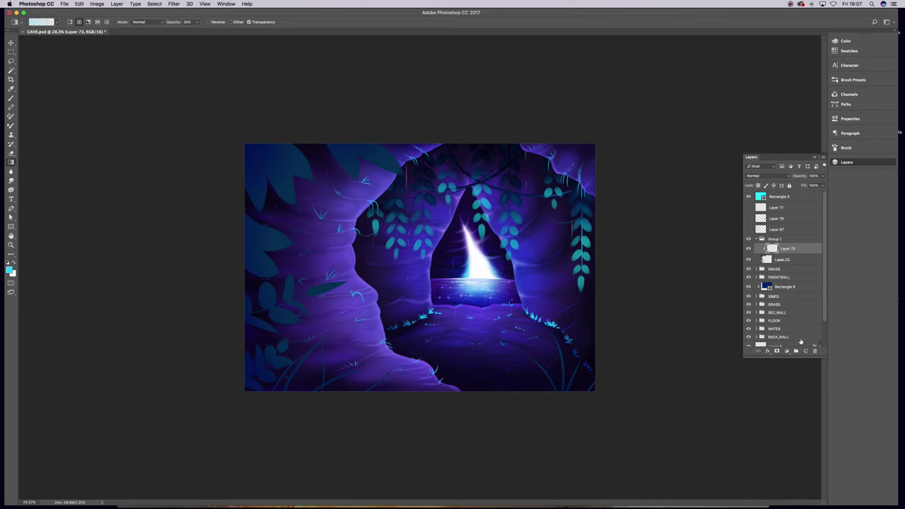
{"action": "left_click", "coordinate": [806, 351]}
{"action": "left_click_drag", "start_coordinate": [348, 162], "coordinate": [283, 340]}
{"action": "scroll", "coordinate": [258, 152], "scroll_direction": "up", "scroll_amount": 5}
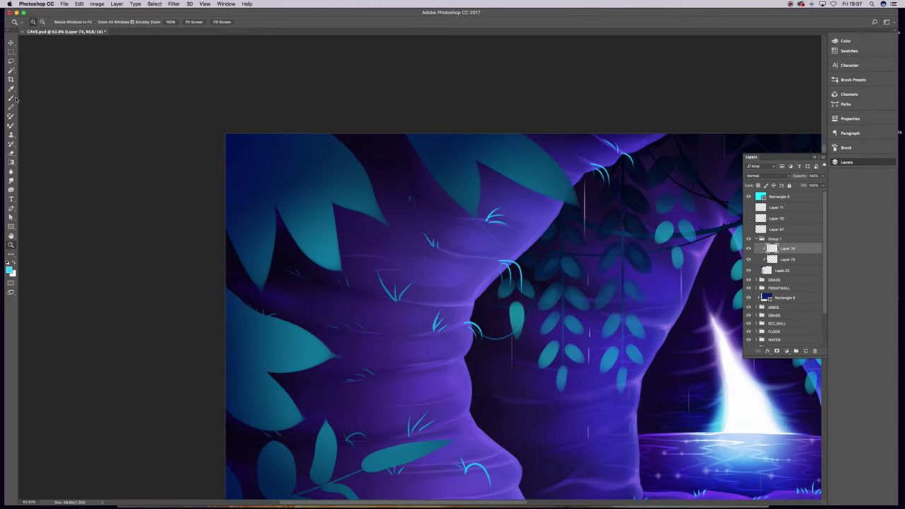
Add Layer 75 with bright teal highlights on the top-left leaves, blended in Overlay.
{"action": "key", "text": "e"}
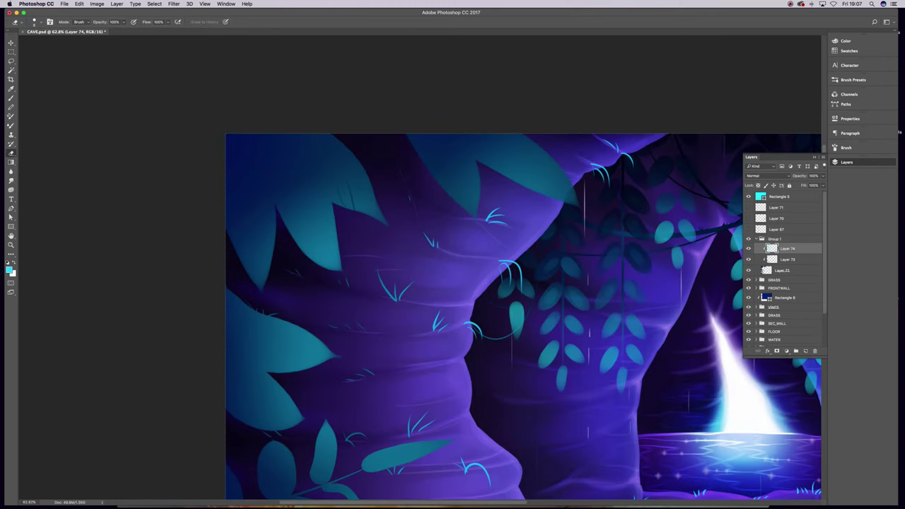
{"action": "key", "text": "alt+bracketleft"}
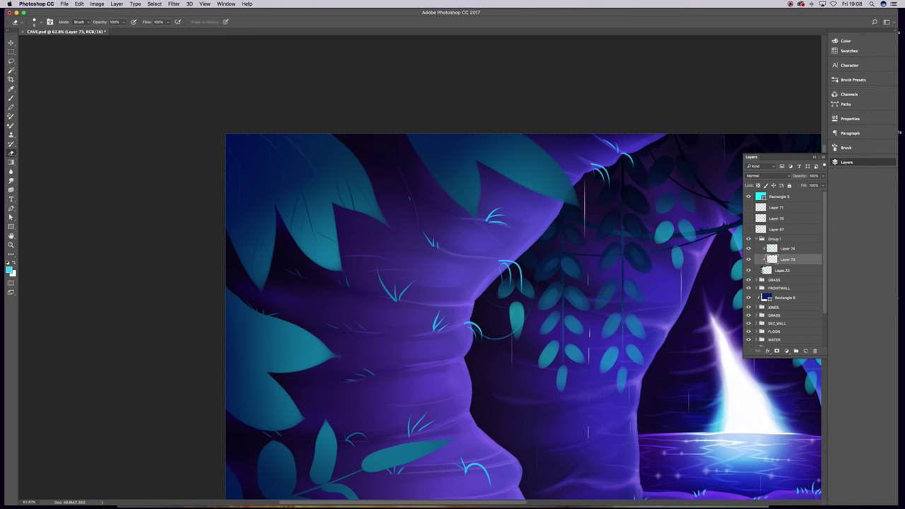
{"action": "scroll", "coordinate": [453, 311], "scroll_direction": "down", "scroll_amount": 5}
{"action": "key", "text": "3"}
{"action": "key", "text": "3"}
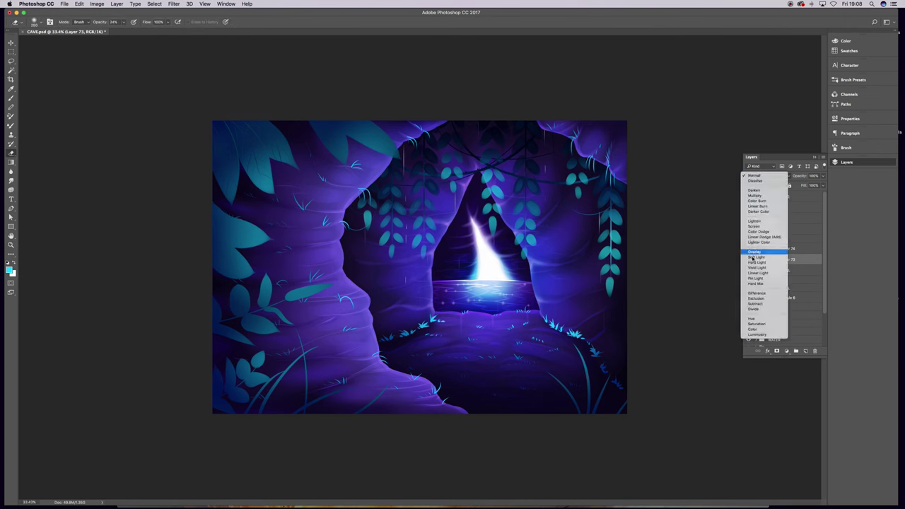
{"action": "left_click", "coordinate": [806, 351]}
{"action": "mouse_move", "coordinate": [255, 129]}
{"action": "left_mouse_down"}
{"action": "mouse_move", "coordinate": [259, 186]}
{"action": "mouse_move", "coordinate": [283, 131]}
{"action": "left_mouse_up"}
{"action": "key", "text": "shift+alt+o"}
Erase the excess overlay paint and repaint teal on the top-left leaf.
{"action": "left_click_drag", "start_coordinate": [200, 129], "coordinate": [281, 142]}
{"action": "key", "text": "b"}
{"action": "left_click_drag", "start_coordinate": [272, 185], "coordinate": [268, 156]}
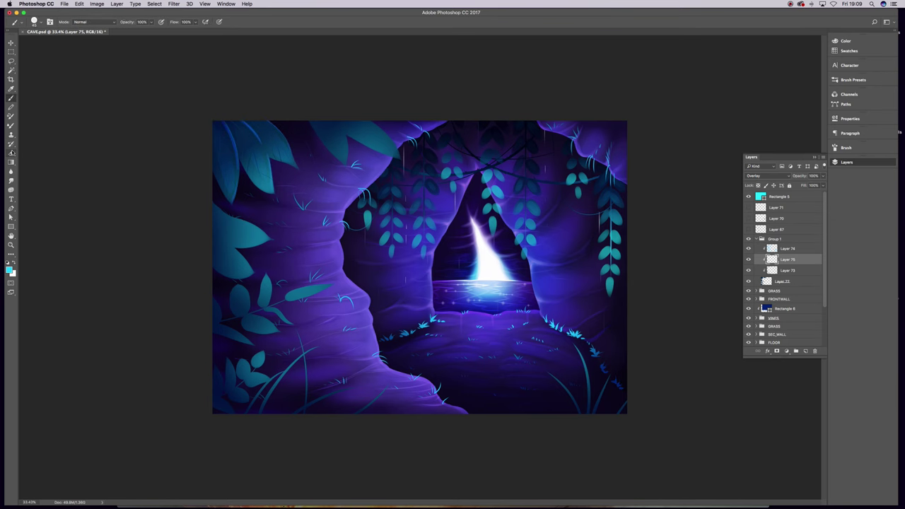
{"action": "key", "text": "z"}
{"action": "scroll", "coordinate": [420, 268], "scroll_direction": "down", "scroll_amount": 2}
Brush brighter teal onto the left-side leaves and the leaf at the top edge.
{"action": "left_click", "coordinate": [10, 99]}
{"action": "left_click_drag", "start_coordinate": [267, 237], "coordinate": [261, 362]}
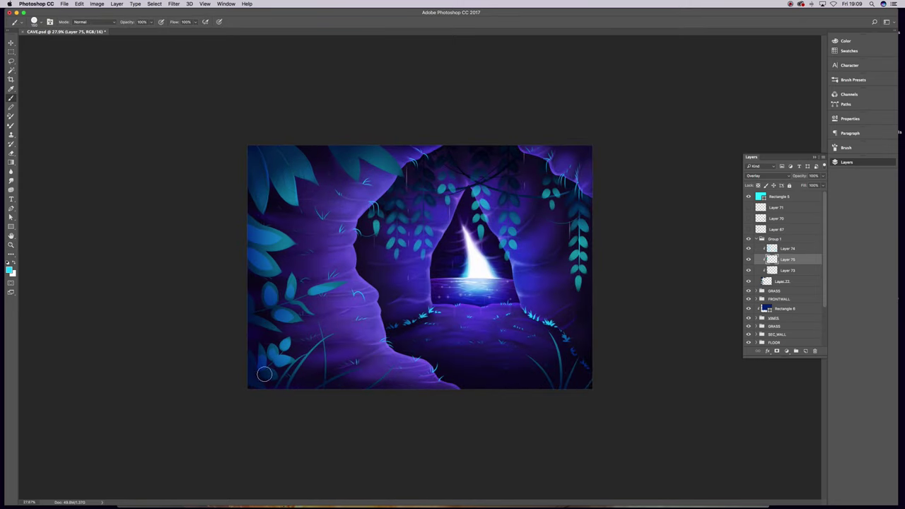
{"action": "left_click_drag", "start_coordinate": [360, 142], "coordinate": [382, 163]}
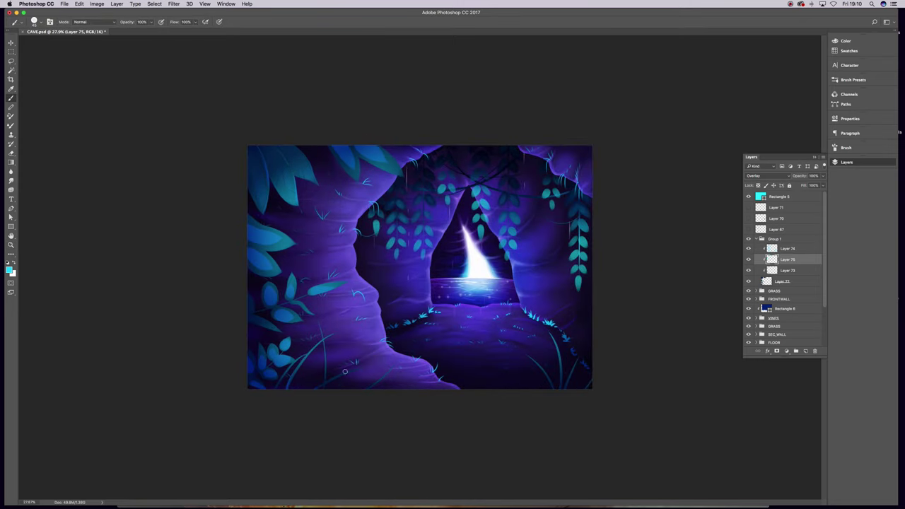
{"action": "left_click", "coordinate": [11, 153]}
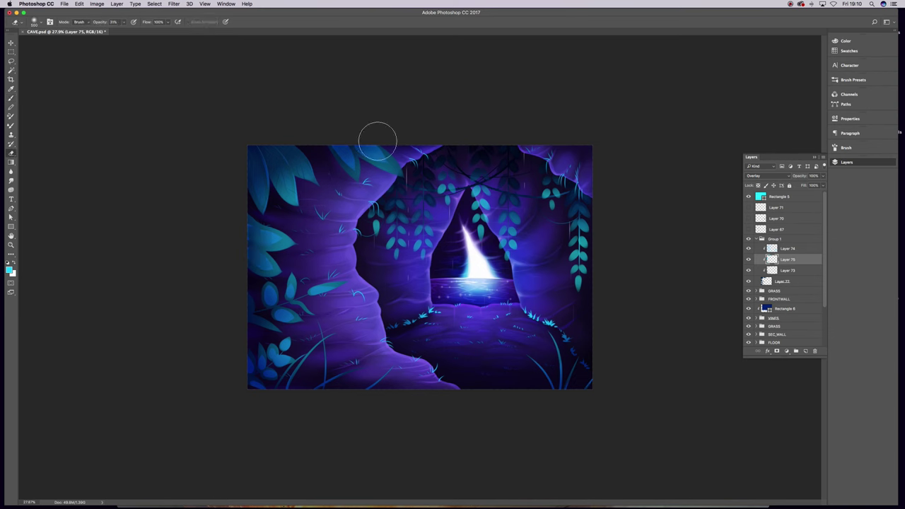
Delete Layer 73, move Overlay Layer 75 above Layer 74, and add Layer 76 with black foreground.
{"action": "left_click", "coordinate": [784, 282]}
{"action": "right_click", "coordinate": [785, 260]}
{"action": "left_click", "coordinate": [768, 175]}
{"action": "left_click", "coordinate": [760, 262]}
{"action": "left_click", "coordinate": [768, 176]}
{"action": "left_click", "coordinate": [768, 176]}
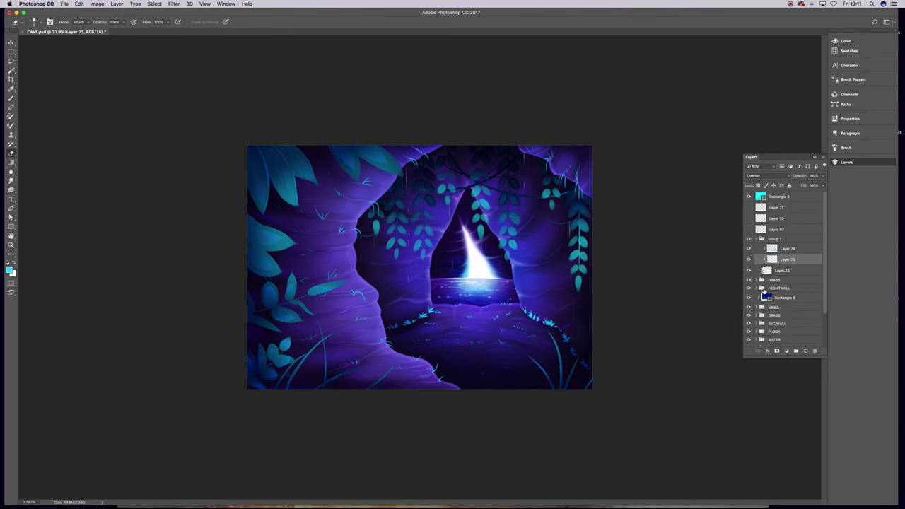
{"action": "left_click_drag", "start_coordinate": [782, 259], "coordinate": [771, 244]}
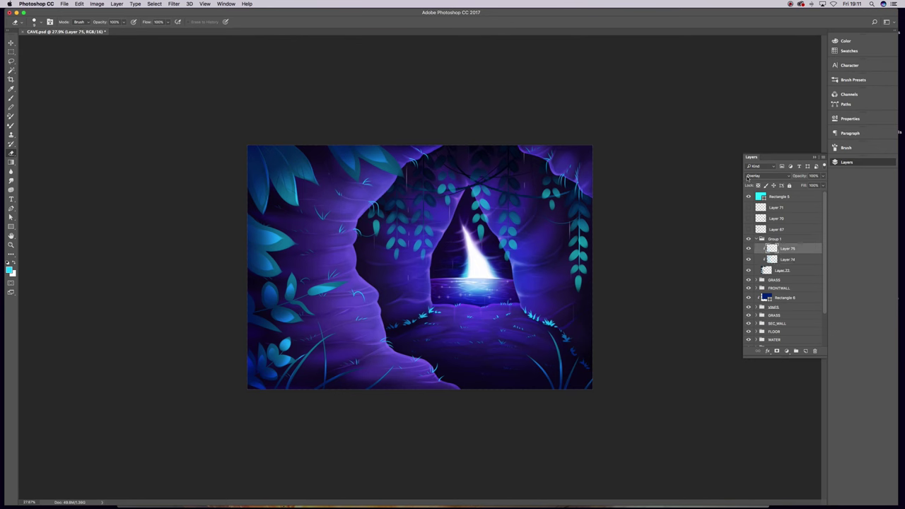
{"action": "left_click", "coordinate": [785, 260]}
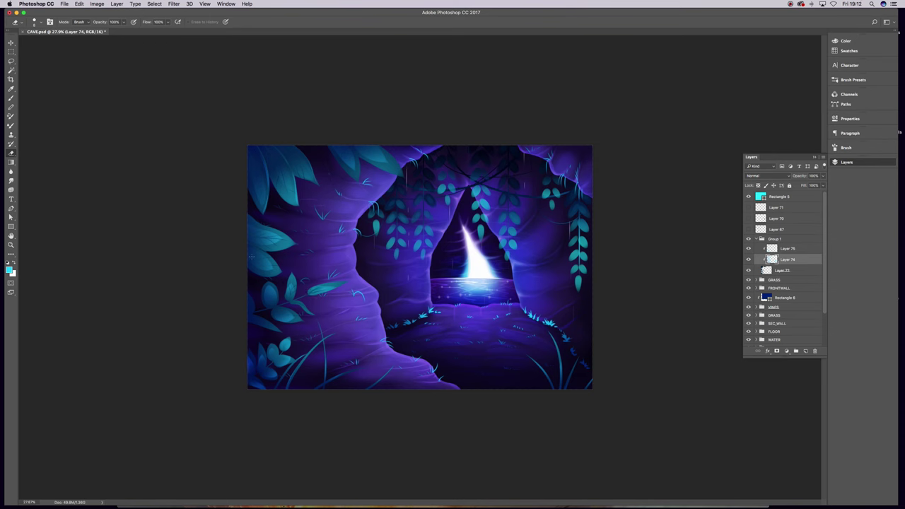
{"action": "left_click", "coordinate": [9, 268]}
{"action": "left_click", "coordinate": [786, 238]}
Darken the top-left and bottom-left leaf corners with black gradients on Layer 76.
{"action": "key", "text": "g"}
{"action": "left_click_drag", "start_coordinate": [257, 142], "coordinate": [297, 186]}
{"action": "left_click_drag", "start_coordinate": [313, 352], "coordinate": [278, 394]}
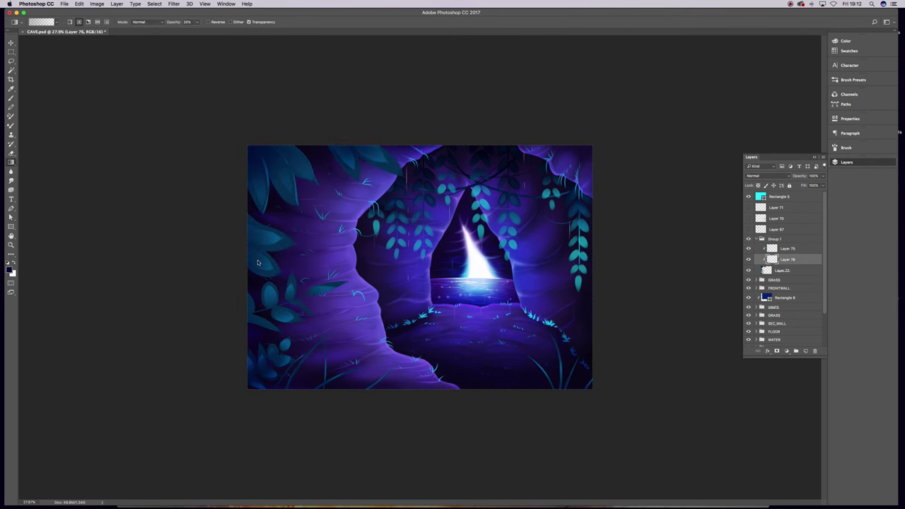
Add Layer 77 with cyan gradients on the left leaves, blended in Vivid Light.
{"action": "left_click", "coordinate": [805, 350]}
{"action": "left_click", "coordinate": [9, 269]}
{"action": "left_click", "coordinate": [288, 203]}
{"action": "key", "text": "Return"}
{"action": "left_click_drag", "start_coordinate": [288, 203], "coordinate": [269, 173]}
{"action": "left_click", "coordinate": [768, 175]}
{"action": "left_click", "coordinate": [768, 176]}
{"action": "mouse_move", "coordinate": [300, 309]}
{"action": "left_mouse_down"}
{"action": "mouse_move", "coordinate": [292, 351]}
{"action": "mouse_move", "coordinate": [233, 352]}
{"action": "left_mouse_up"}
Free-transform Group 1 and shift the leaf group to a new position.
{"action": "key", "text": "z"}
{"action": "left_click", "coordinate": [787, 271]}
{"action": "left_click", "coordinate": [768, 175]}
{"action": "key", "text": "Escape"}
{"action": "left_click", "coordinate": [776, 239]}
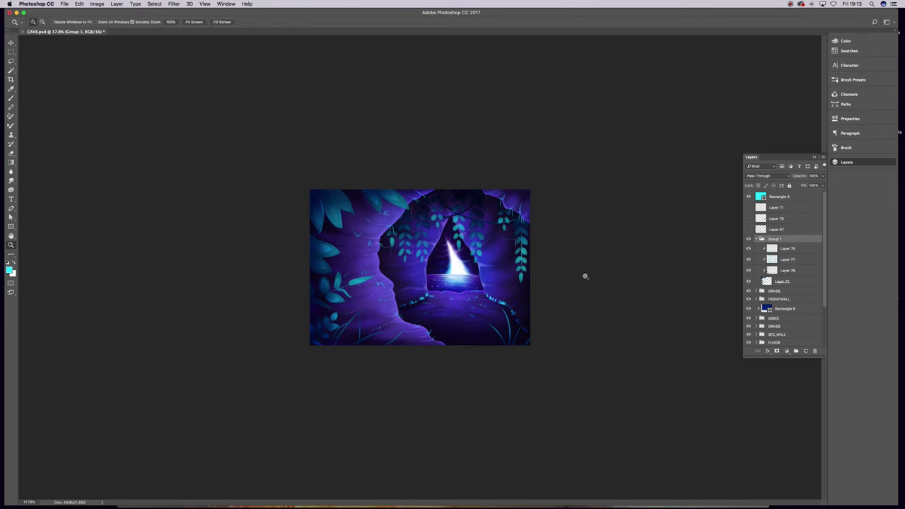
{"action": "key", "text": "ctrl+t"}
{"action": "key", "text": "Return"}
{"action": "key", "text": "v"}
{"action": "left_click_drag", "start_coordinate": [383, 303], "coordinate": [419, 312]}
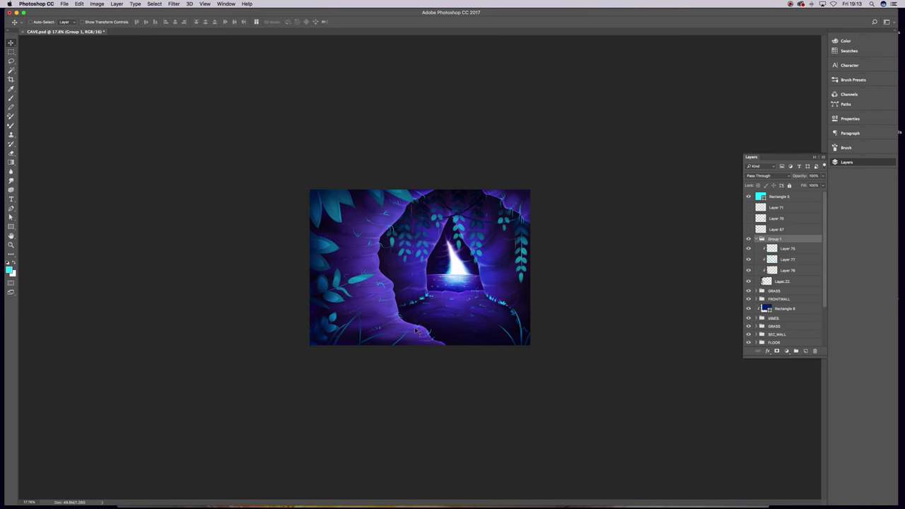
{"action": "key", "text": "z"}
{"action": "scroll", "coordinate": [24, 165], "scroll_direction": "up", "scroll_amount": 2}
Undo to hide the bright teal leaves at the top-left.
{"action": "key", "text": "e"}
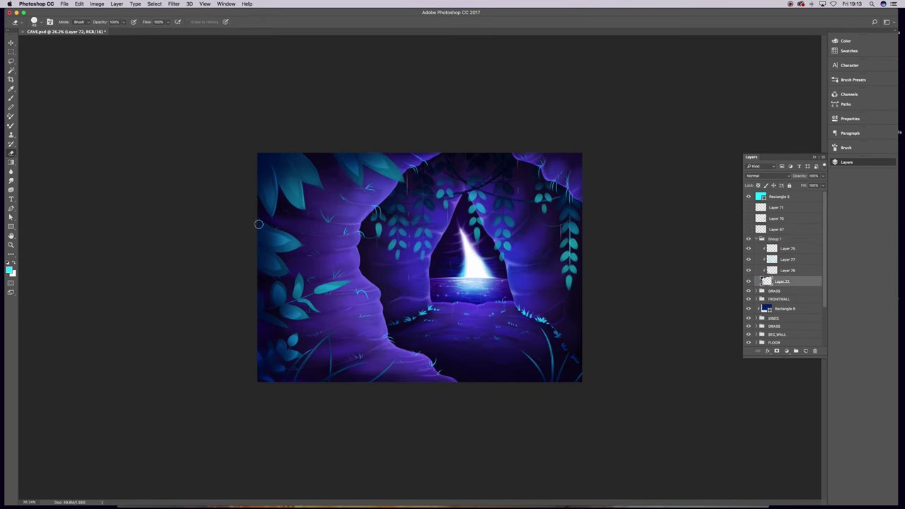
{"action": "scroll", "coordinate": [283, 195], "scroll_direction": "down", "scroll_amount": 2}
{"action": "key", "text": "ctrl+z"}
{"action": "key", "text": "ctrl+z"}
{"action": "key", "text": "ctrl+z"}
Set the Brush to a new colour, the 175 size preset and 83% opacity.
{"action": "key", "text": "b"}
{"action": "left_click", "coordinate": [9, 269]}
{"action": "left_click", "coordinate": [790, 236]}
{"action": "left_click", "coordinate": [39, 21]}
{"action": "double_click", "coordinate": [49, 90]}
{"action": "key", "text": "8"}
{"action": "key", "text": "3"}
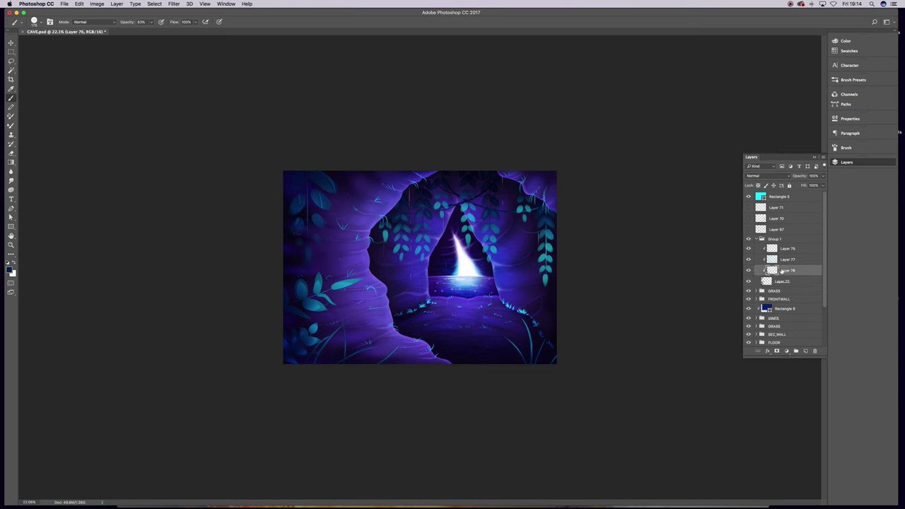